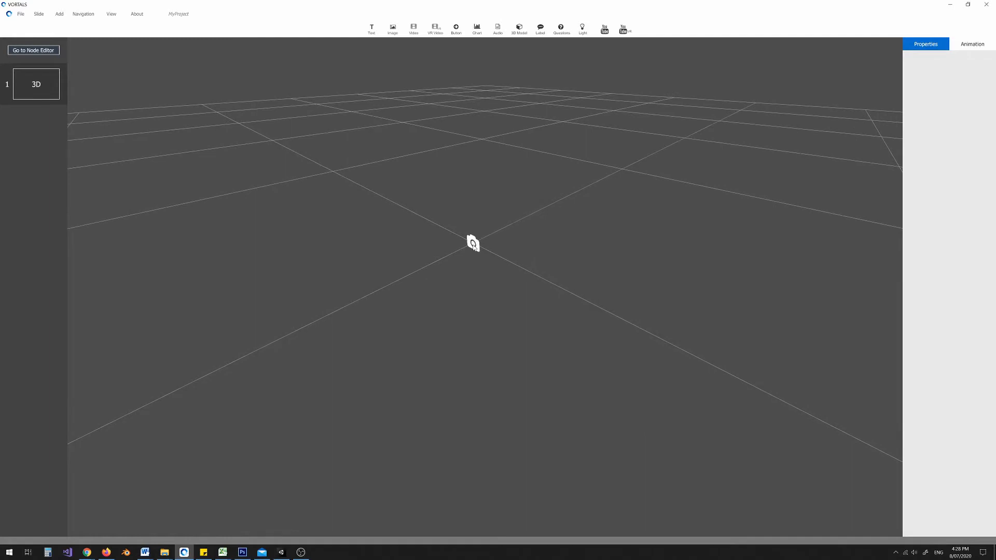
Select the camera and move it back from the centre of the grid
{"action": "left_click_drag", "start_coordinate": [500, 235], "coordinate": [418, 278]}
{"action": "middle_click_drag", "start_coordinate": [478, 274], "coordinate": [447, 262]}
{"action": "left_click_drag", "start_coordinate": [448, 264], "coordinate": [351, 206]}
{"action": "middle_click_drag", "start_coordinate": [395, 229], "coordinate": [431, 231]}
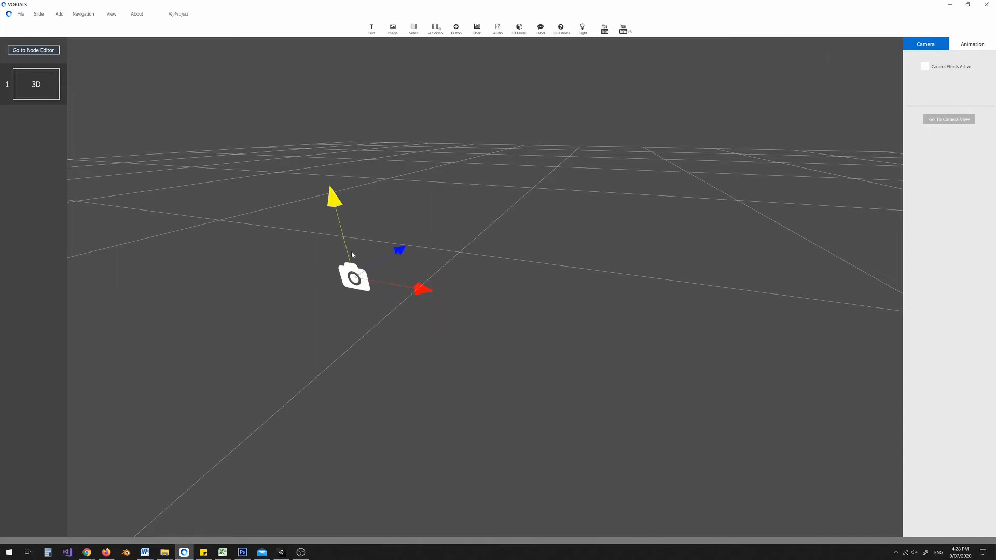
Import doubleindemnity__modified.jpg, doubleindemnity_maincharactercutout.png and doubleindemnity_trouble.png, and accept the resolution warning with Do not show again enabled
{"action": "left_click", "coordinate": [393, 29]}
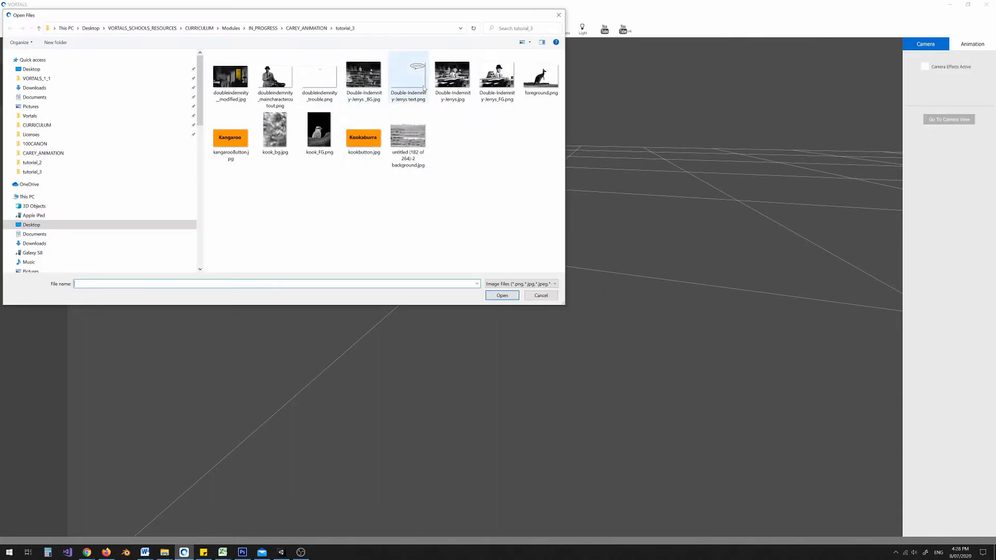
{"action": "left_click", "coordinate": [269, 83]}
{"action": "left_click", "coordinate": [231, 85], "text": "ctrl"}
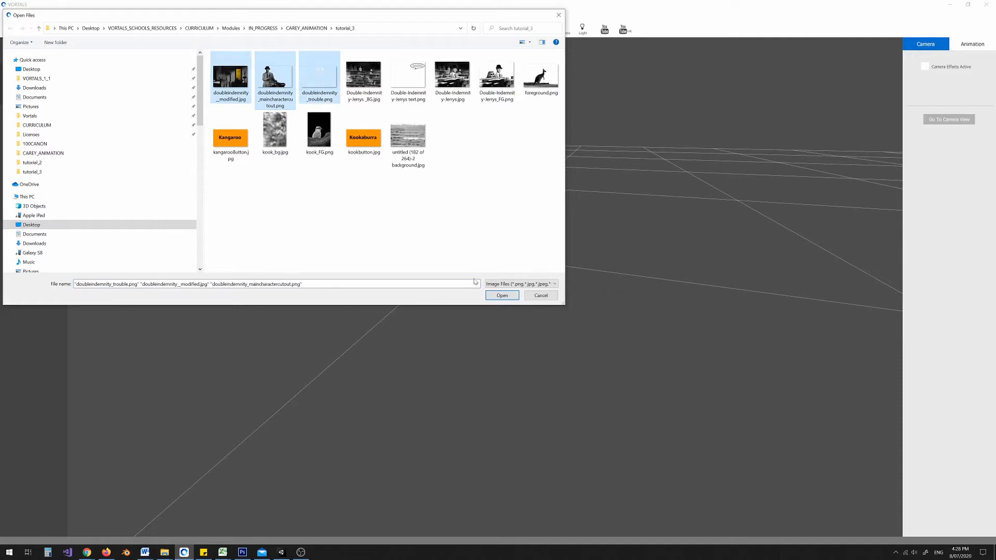
{"action": "left_click", "coordinate": [503, 295]}
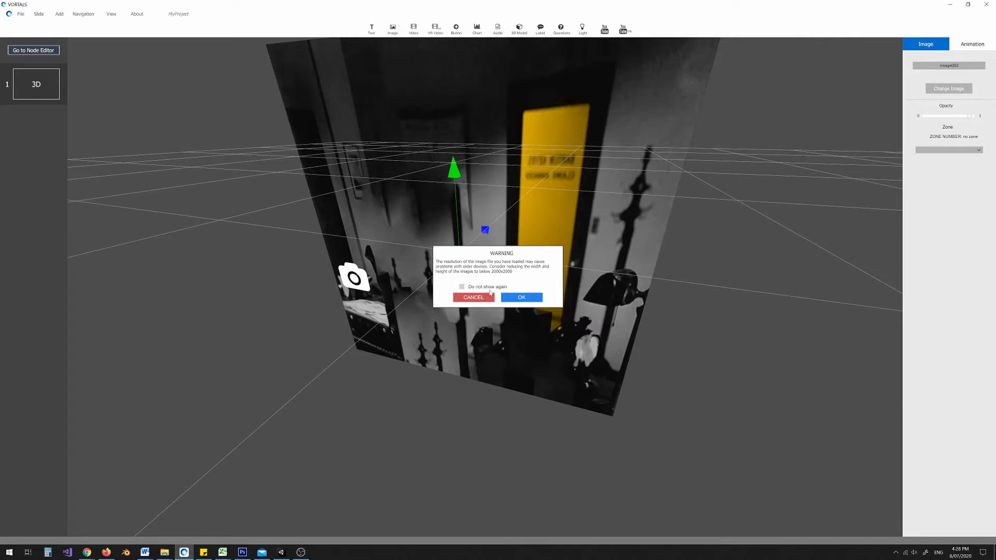
{"action": "left_click", "coordinate": [462, 287]}
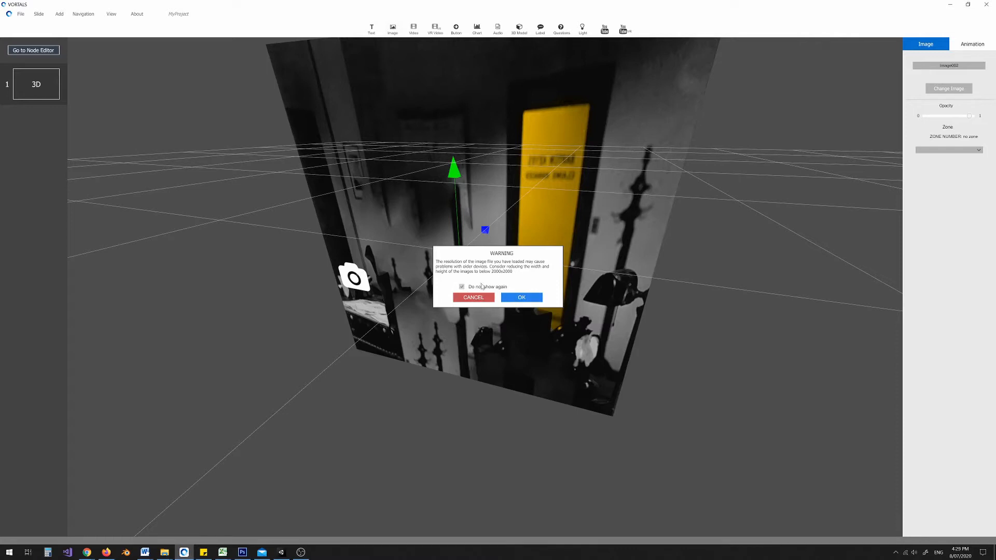
{"action": "left_click", "coordinate": [521, 299]}
Move the detective cutout away from the camera along the depth axis and name it DetectiveCharacterFG
{"action": "scroll", "coordinate": [506, 278], "scroll_direction": "down", "scroll_amount": 2}
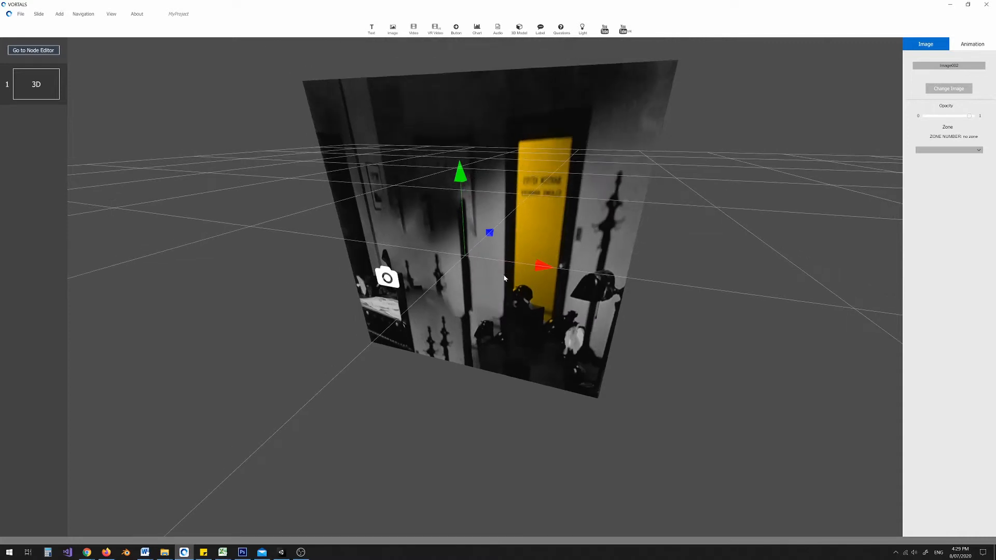
{"action": "middle_click_drag", "start_coordinate": [497, 277], "coordinate": [454, 273]}
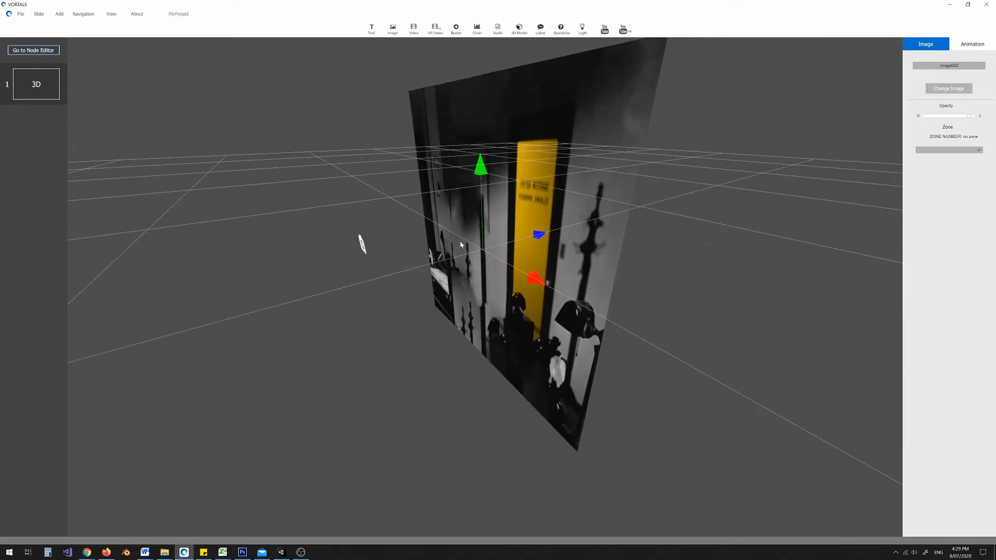
{"action": "middle_click_drag", "start_coordinate": [523, 257], "coordinate": [496, 263]}
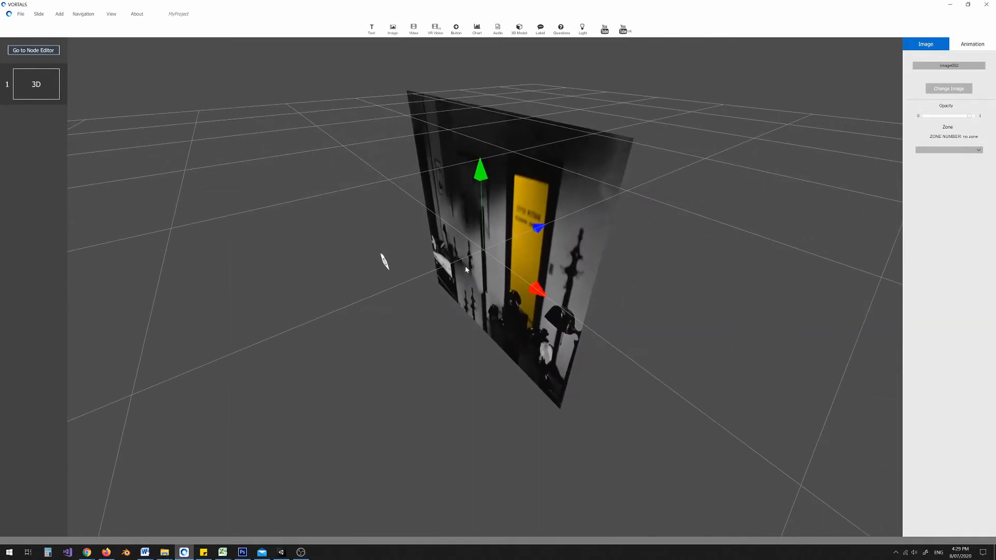
{"action": "middle_click_drag", "start_coordinate": [444, 301], "coordinate": [473, 266]}
{"action": "left_click_drag", "start_coordinate": [545, 231], "coordinate": [608, 215]}
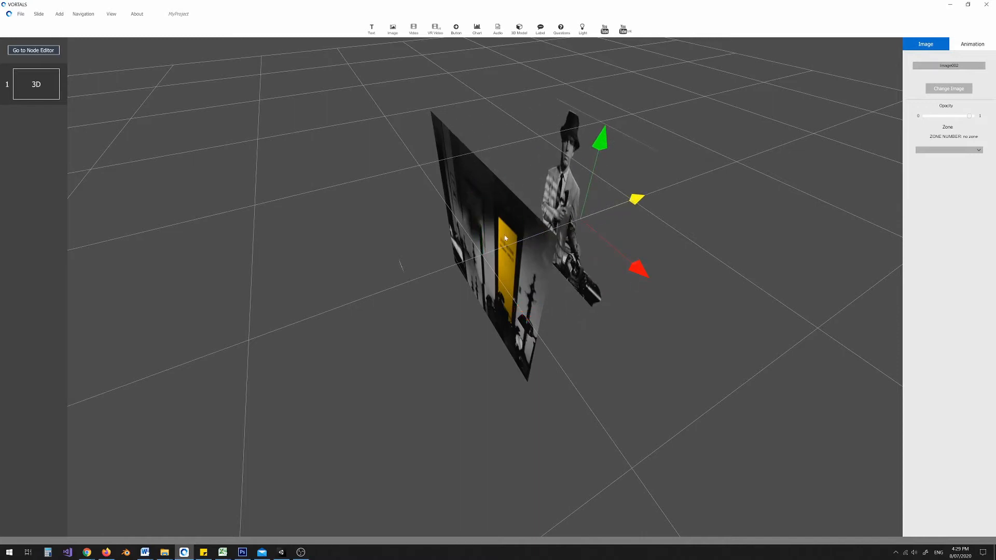
{"action": "middle_click_drag", "start_coordinate": [516, 246], "coordinate": [447, 248]}
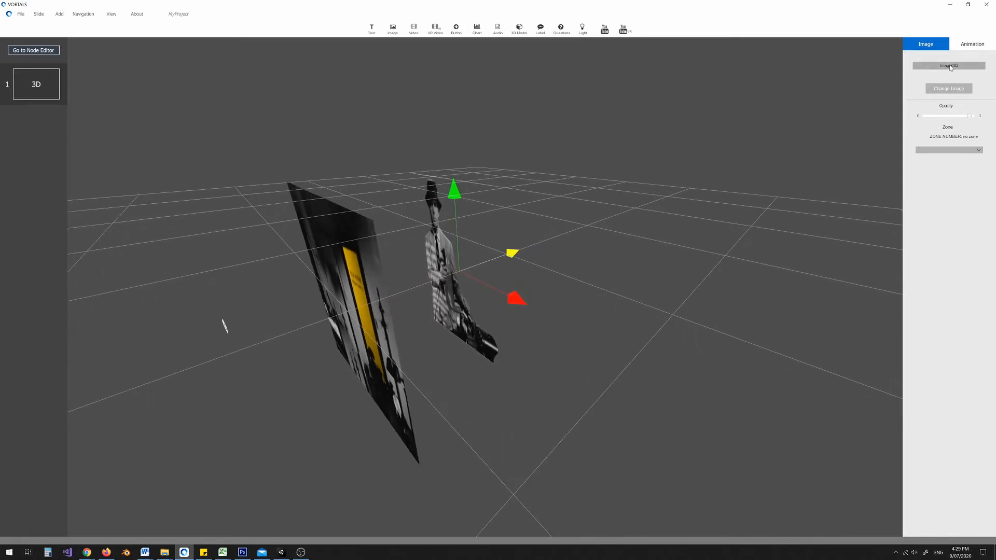
{"action": "left_click", "coordinate": [925, 65]}
{"action": "type", "text": "U"}
Move the Trouble! image along the depth axis to just in front of the detective and name it Text
{"action": "left_click", "coordinate": [386, 303]}
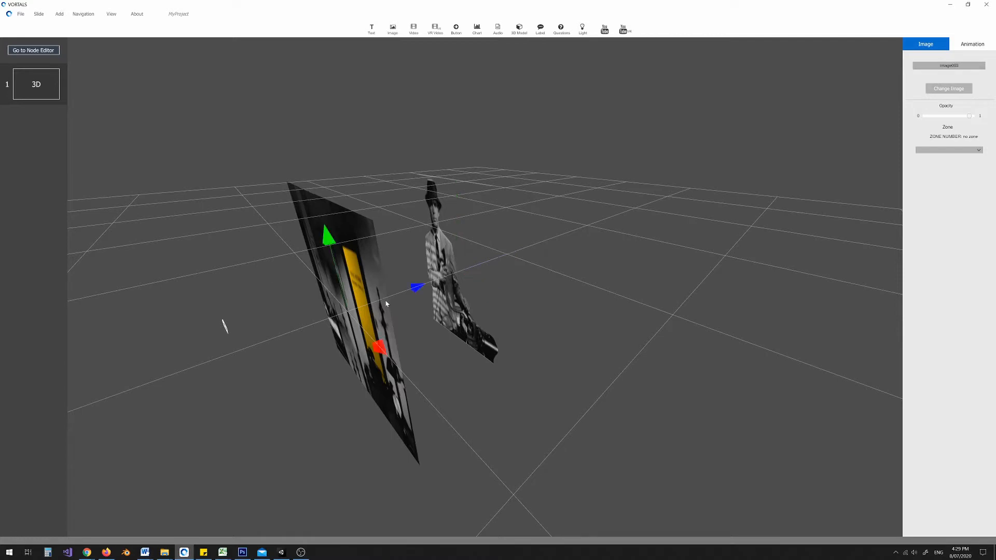
{"action": "left_click_drag", "start_coordinate": [385, 301], "coordinate": [436, 288]}
{"action": "middle_click_drag", "start_coordinate": [607, 244], "coordinate": [629, 213]}
{"action": "left_click_drag", "start_coordinate": [959, 67], "coordinate": [928, 65]}
{"action": "type", "text": "Text"}
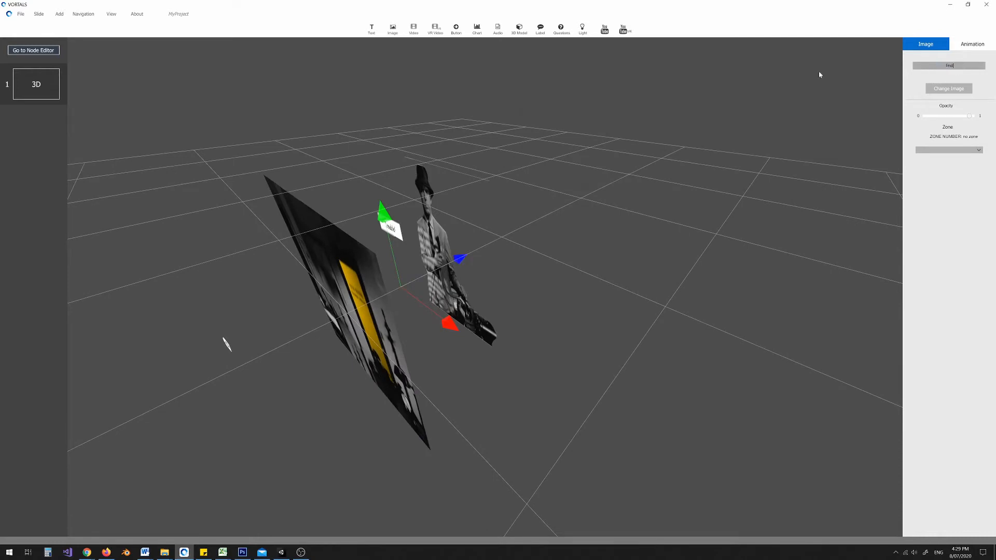
Name the office picture BackgroundImage and move it along the depth axis to behind the detective cutout
{"action": "left_click", "coordinate": [356, 276]}
{"action": "left_click_drag", "start_coordinate": [966, 67], "coordinate": [924, 63]}
{"action": "type", "text": "a"}
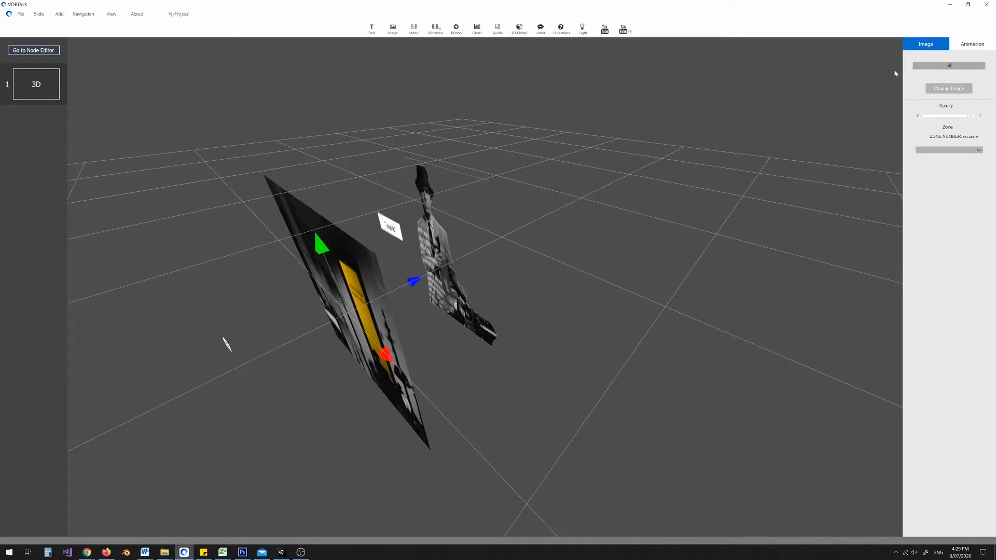
{"action": "type", "text": "ackgroundImage"}
{"action": "left_click_drag", "start_coordinate": [373, 301], "coordinate": [476, 247]}
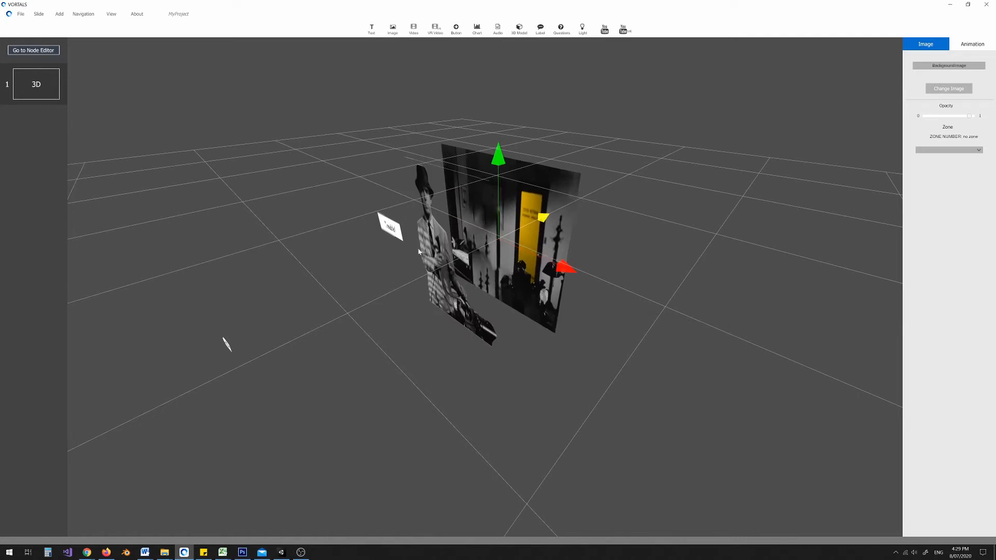
Select the camera and switch the viewport to the camera view
{"action": "middle_click_drag", "start_coordinate": [399, 251], "coordinate": [470, 248]}
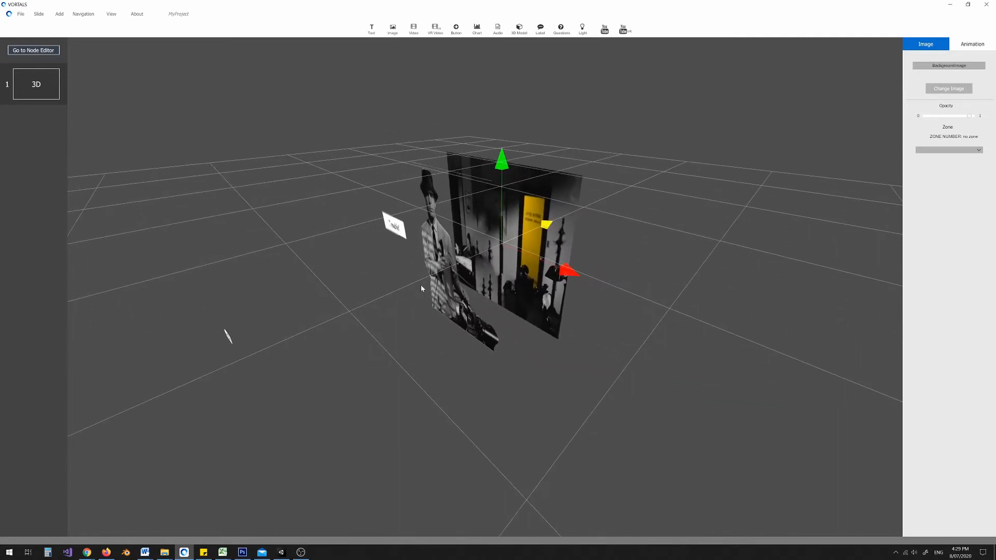
{"action": "middle_click_drag", "start_coordinate": [385, 269], "coordinate": [411, 302]}
{"action": "left_click", "coordinate": [379, 309]}
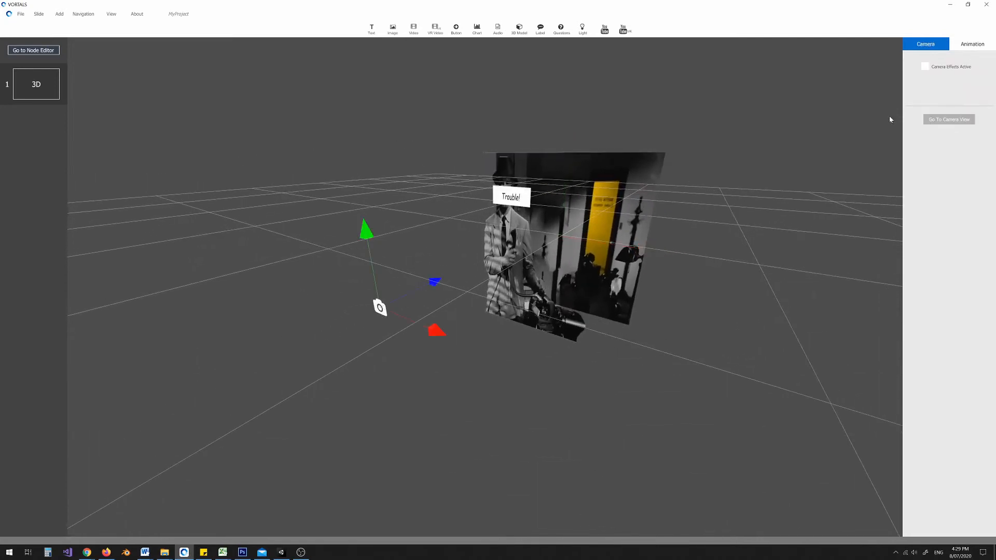
{"action": "left_click", "coordinate": [946, 122]}
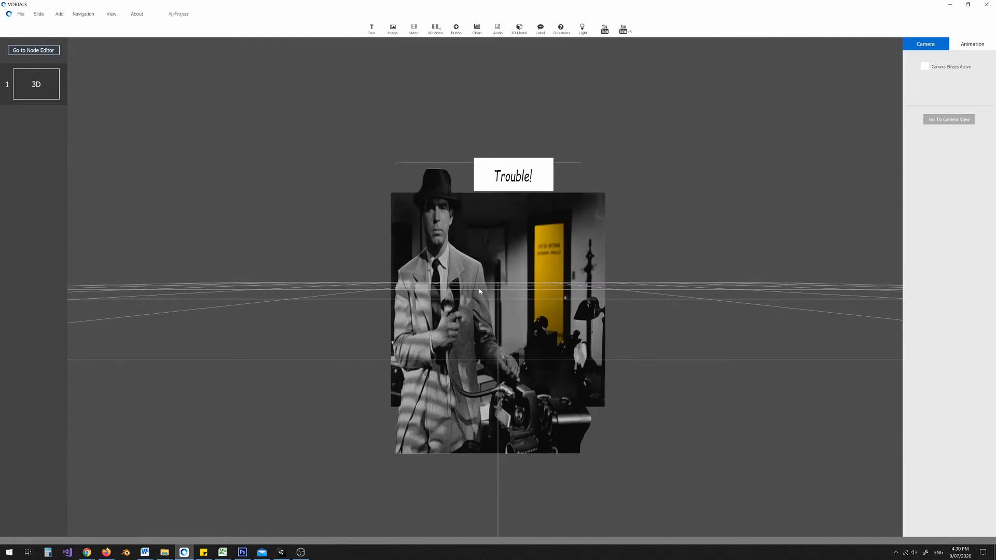
{"action": "scroll", "coordinate": [481, 292], "scroll_direction": "down", "scroll_amount": 3}
{"action": "middle_click_drag", "start_coordinate": [624, 302], "coordinate": [553, 338]}
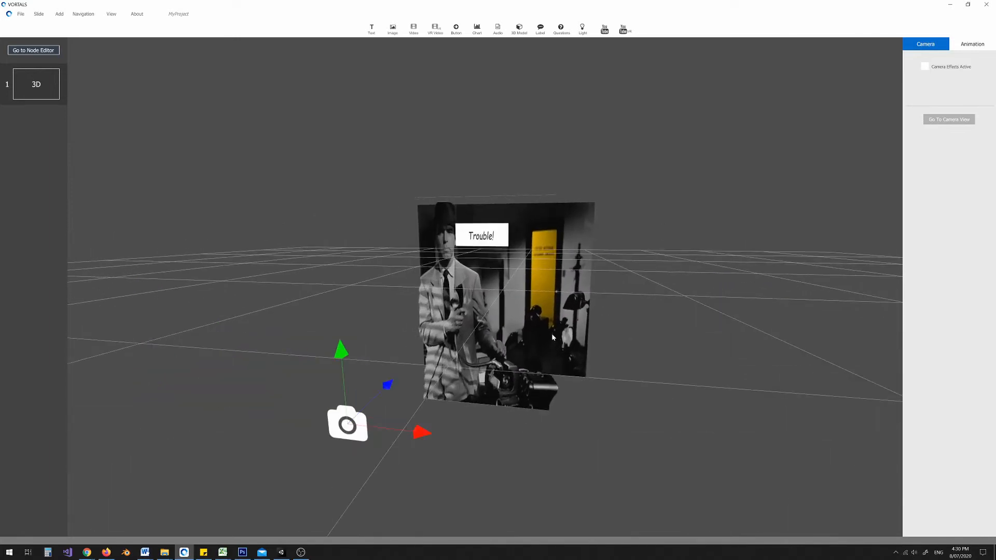
{"action": "left_click", "coordinate": [945, 121]}
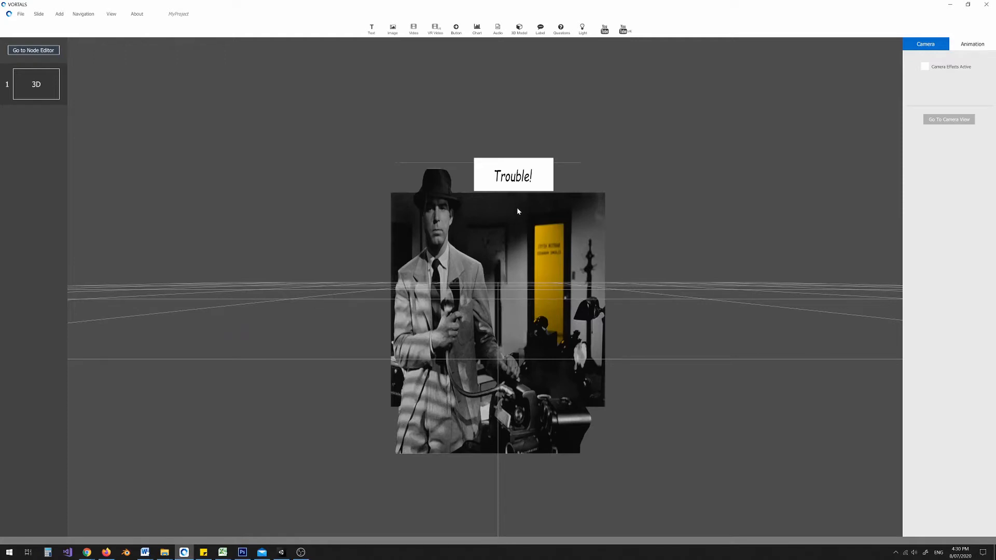
Select BackgroundImage by name, shift it slightly to the left and scale it up uniformly until it fills the camera view
{"action": "key", "text": "h"}
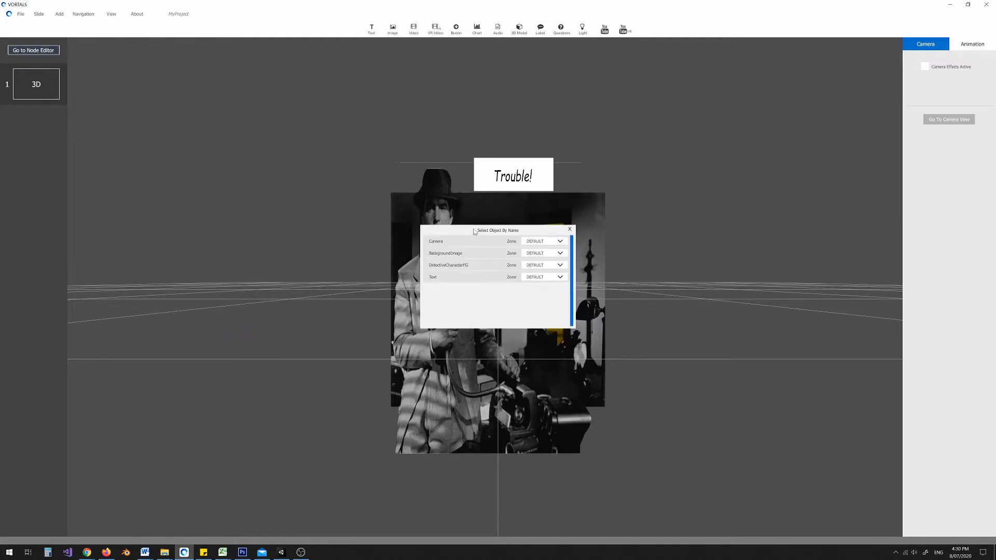
{"action": "left_click", "coordinate": [437, 253]}
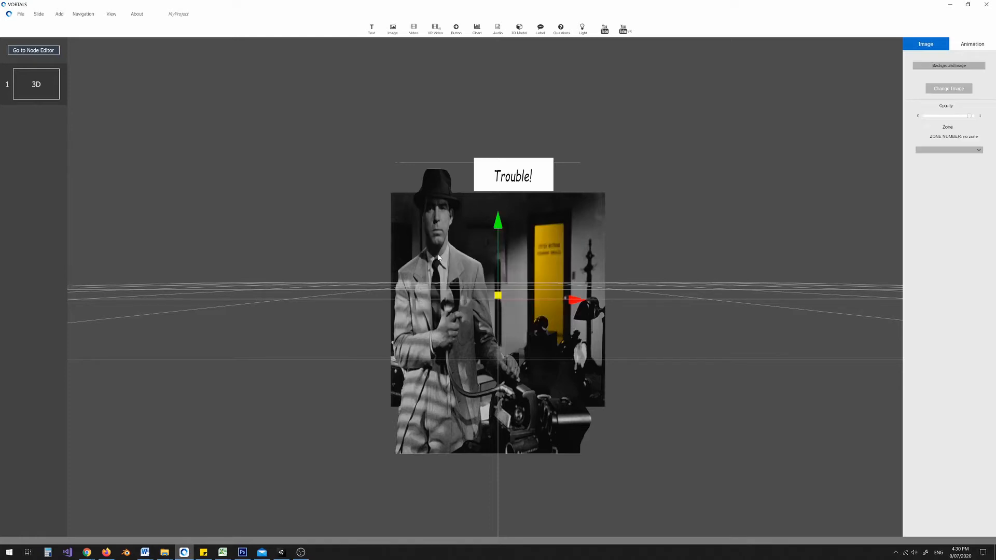
{"action": "left_click_drag", "start_coordinate": [578, 301], "coordinate": [548, 261]}
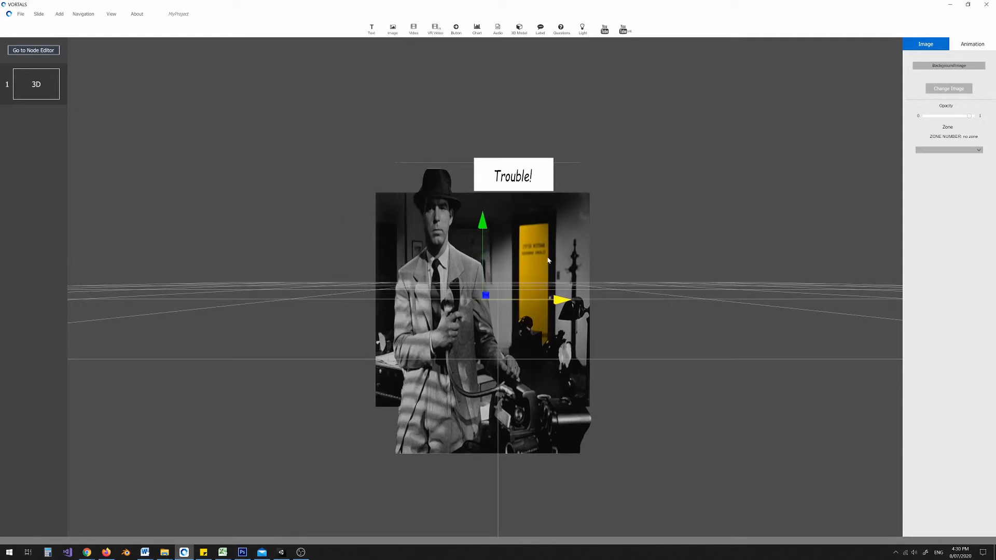
{"action": "right_click", "coordinate": [548, 261]}
{"action": "left_click", "coordinate": [570, 289]}
{"action": "left_click_drag", "start_coordinate": [482, 302], "coordinate": [637, 303]}
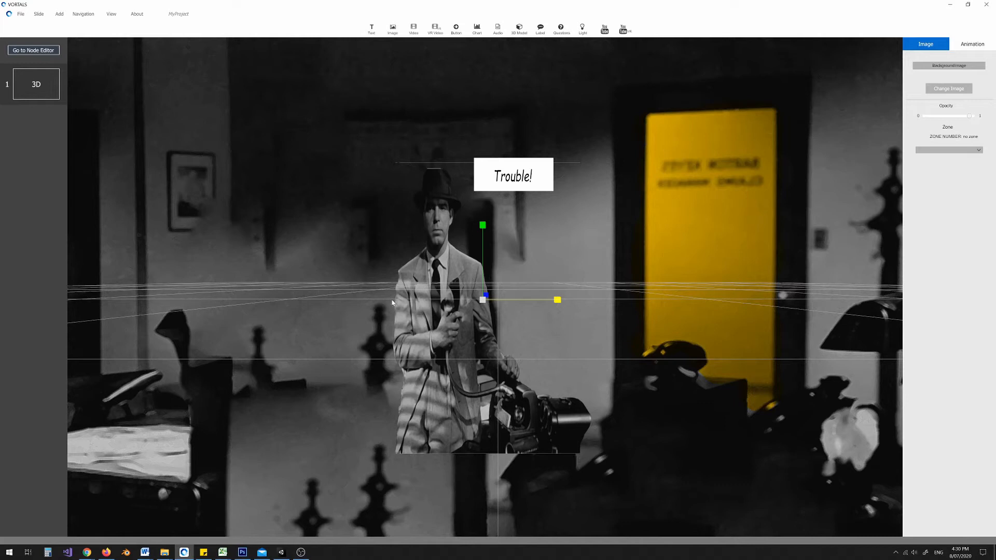
Select DetectiveCharacterFG by name and scale it up uniformly to nearly the full height of the camera view
{"action": "left_click", "coordinate": [445, 288]}
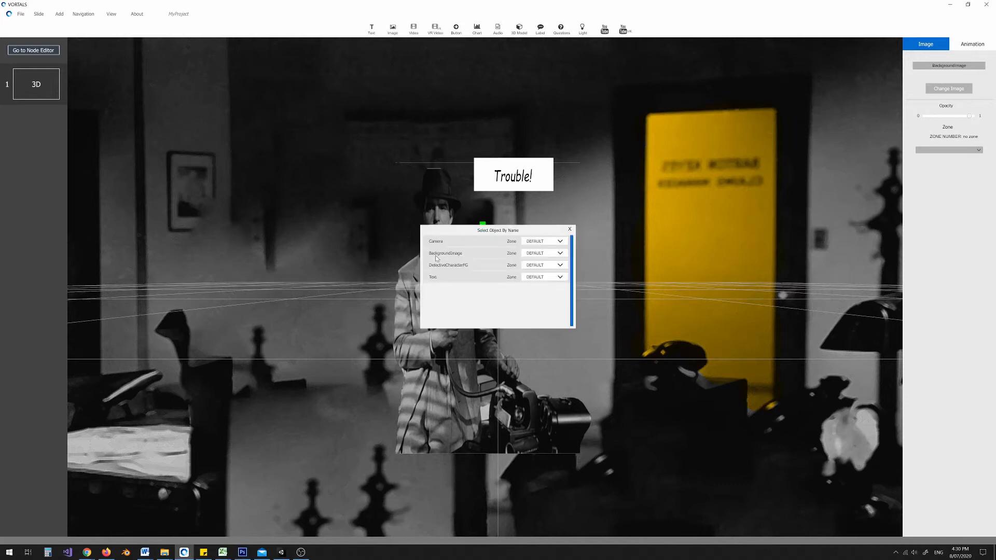
{"action": "left_click", "coordinate": [442, 266]}
{"action": "left_click_drag", "start_coordinate": [499, 310], "coordinate": [642, 310]}
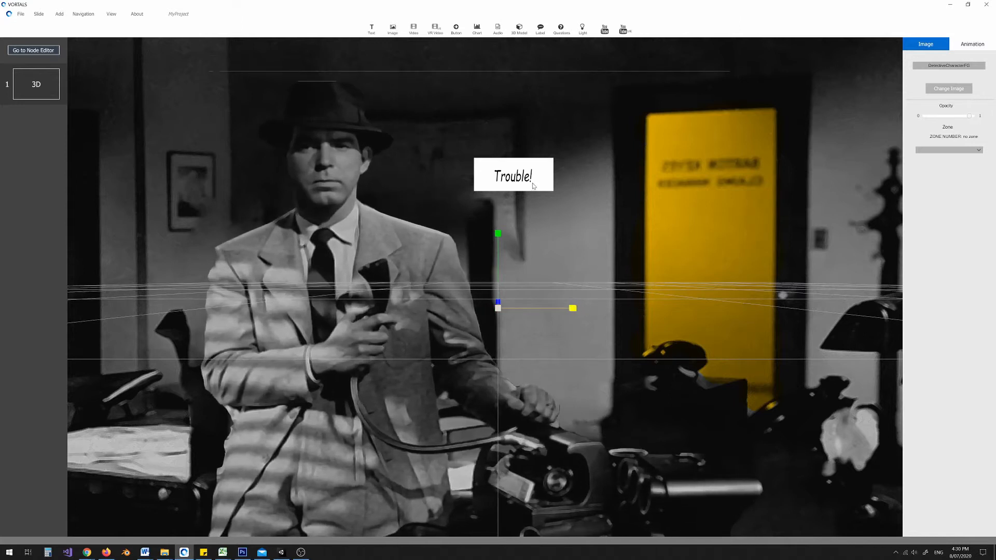
Select the Text object by name, enlarge it uniformly and reposition it between the detective's head and the yellow door
{"action": "left_click", "coordinate": [496, 286]}
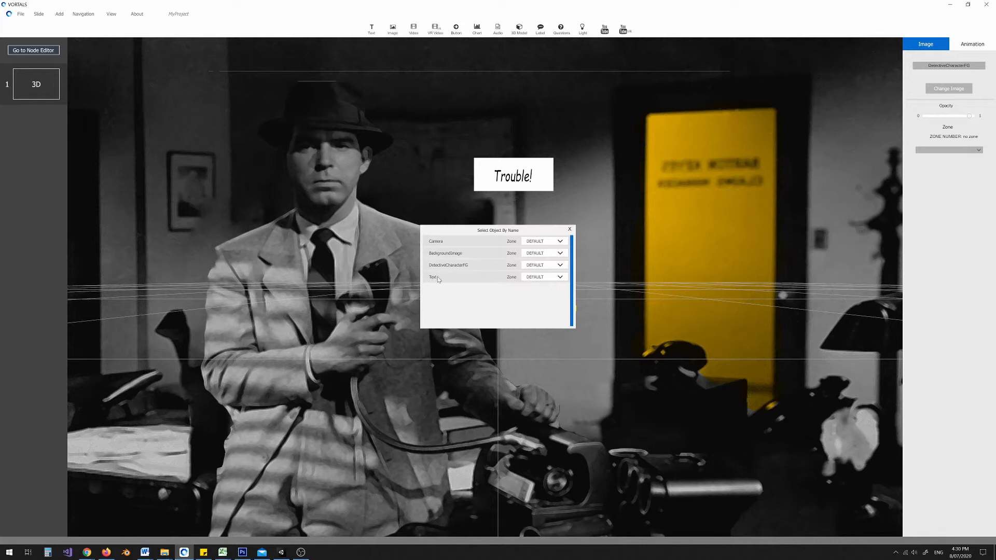
{"action": "left_click", "coordinate": [438, 276]}
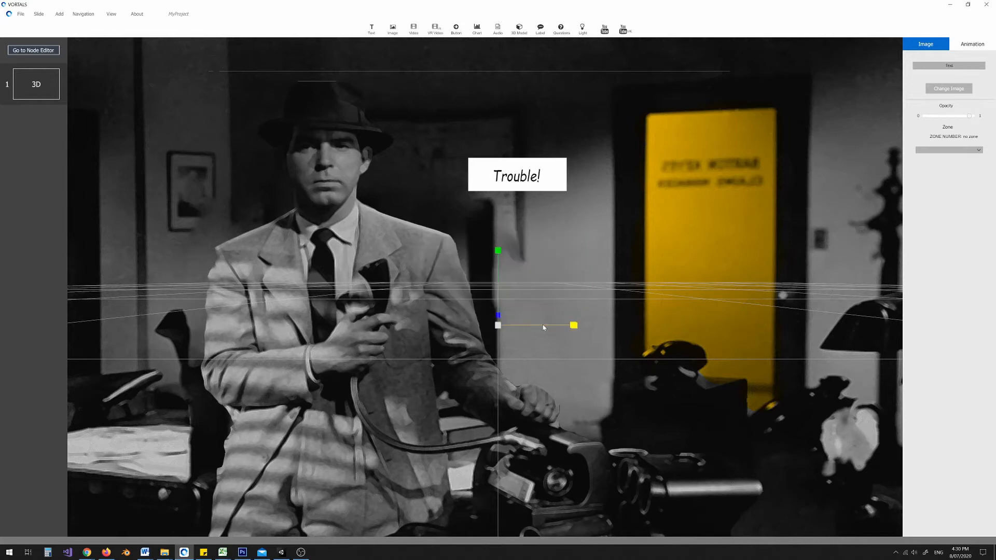
{"action": "left_click_drag", "start_coordinate": [498, 325], "coordinate": [560, 269]}
{"action": "right_click", "coordinate": [559, 266]}
{"action": "left_click", "coordinate": [575, 270]}
{"action": "left_click_drag", "start_coordinate": [496, 268], "coordinate": [497, 296]}
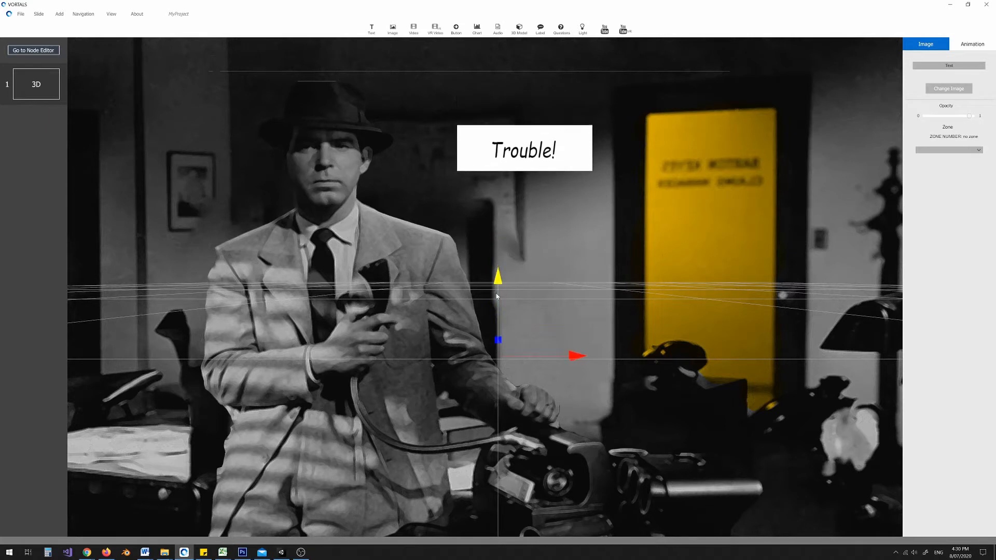
{"action": "left_click_drag", "start_coordinate": [528, 354], "coordinate": [567, 349]}
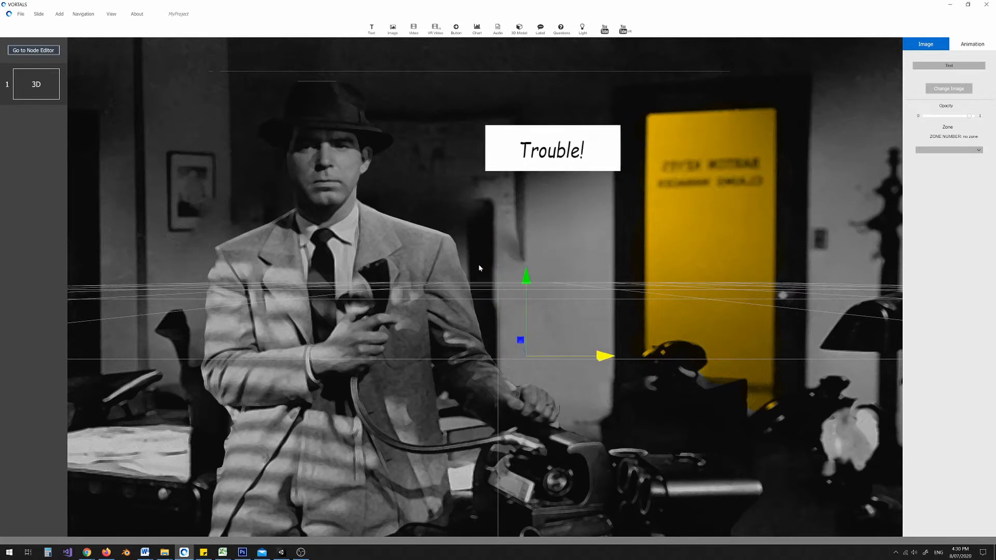
Examine the depth between the text, detective and background layers from several angles and distances
{"action": "scroll", "coordinate": [477, 262], "scroll_direction": "down", "scroll_amount": 2}
{"action": "middle_click_drag", "start_coordinate": [469, 264], "coordinate": [512, 256]}
{"action": "mouse_move", "coordinate": [503, 251]}
{"action": "right_mouse_down"}
{"action": "mouse_move", "coordinate": [540, 257]}
{"action": "mouse_move", "coordinate": [497, 262]}
{"action": "right_mouse_up"}
{"action": "scroll", "coordinate": [540, 258], "scroll_direction": "up", "scroll_amount": 3}
{"action": "middle_click_drag", "start_coordinate": [497, 263], "coordinate": [447, 271]}
{"action": "right_click_drag", "start_coordinate": [447, 271], "coordinate": [470, 274]}
{"action": "middle_click_drag", "start_coordinate": [469, 274], "coordinate": [503, 275]}
{"action": "scroll", "coordinate": [499, 272], "scroll_direction": "down", "scroll_amount": 3}
{"action": "mouse_move", "coordinate": [497, 272]}
{"action": "right_mouse_down"}
{"action": "mouse_move", "coordinate": [509, 269]}
{"action": "mouse_move", "coordinate": [467, 275]}
{"action": "mouse_move", "coordinate": [484, 275]}
{"action": "right_mouse_up"}
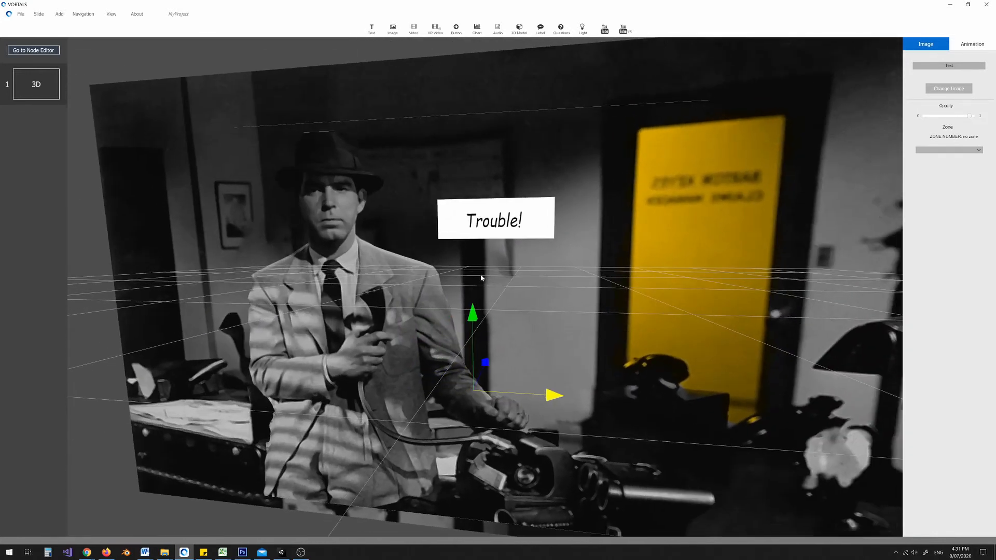
Select the camera, shift it slightly sideways along its X axis and check the layered scene up close
{"action": "scroll", "coordinate": [481, 277], "scroll_direction": "down", "scroll_amount": 3}
{"action": "left_click", "coordinate": [435, 338]}
{"action": "scroll", "coordinate": [440, 337], "scroll_direction": "down", "scroll_amount": 4}
{"action": "right_click_drag", "start_coordinate": [463, 291], "coordinate": [502, 336]}
{"action": "scroll", "coordinate": [502, 322], "scroll_direction": "up", "scroll_amount": 3}
{"action": "mouse_move", "coordinate": [540, 405]}
{"action": "left_mouse_down"}
{"action": "mouse_move", "coordinate": [493, 405]}
{"action": "mouse_move", "coordinate": [555, 402]}
{"action": "left_mouse_up"}
{"action": "right_click_drag", "start_coordinate": [469, 364], "coordinate": [456, 284]}
{"action": "scroll", "coordinate": [456, 283], "scroll_direction": "up", "scroll_amount": 4}
{"action": "middle_click_drag", "start_coordinate": [456, 283], "coordinate": [487, 312]}
{"action": "scroll", "coordinate": [474, 325], "scroll_direction": "up", "scroll_amount": 2}
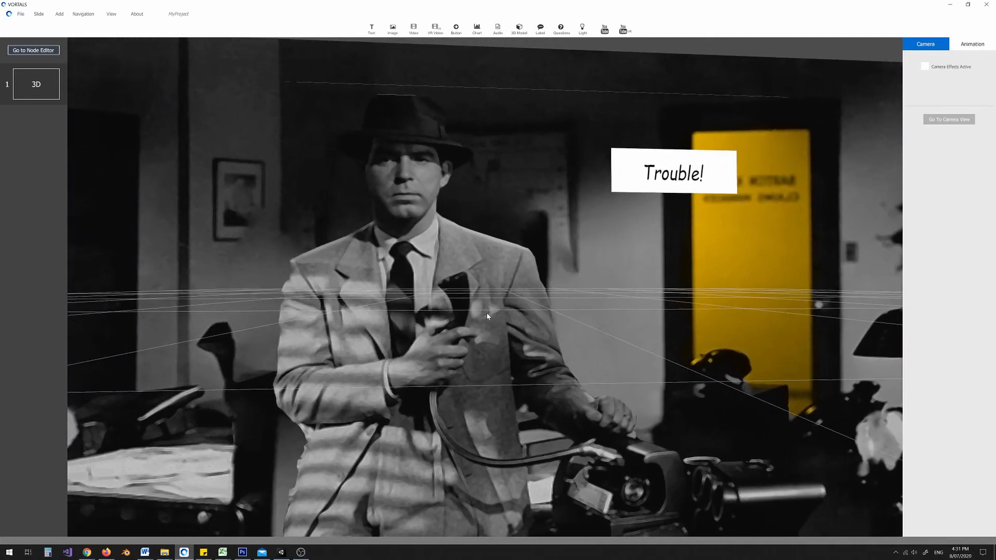
Import the Double-Indemnity-Jerrys images from the tutorial_3 folder, including the text, _BG and _FG files
{"action": "scroll", "coordinate": [478, 317], "scroll_direction": "down", "scroll_amount": 6}
{"action": "right_click_drag", "start_coordinate": [468, 307], "coordinate": [342, 336]}
{"action": "middle_click_drag", "start_coordinate": [274, 333], "coordinate": [411, 305]}
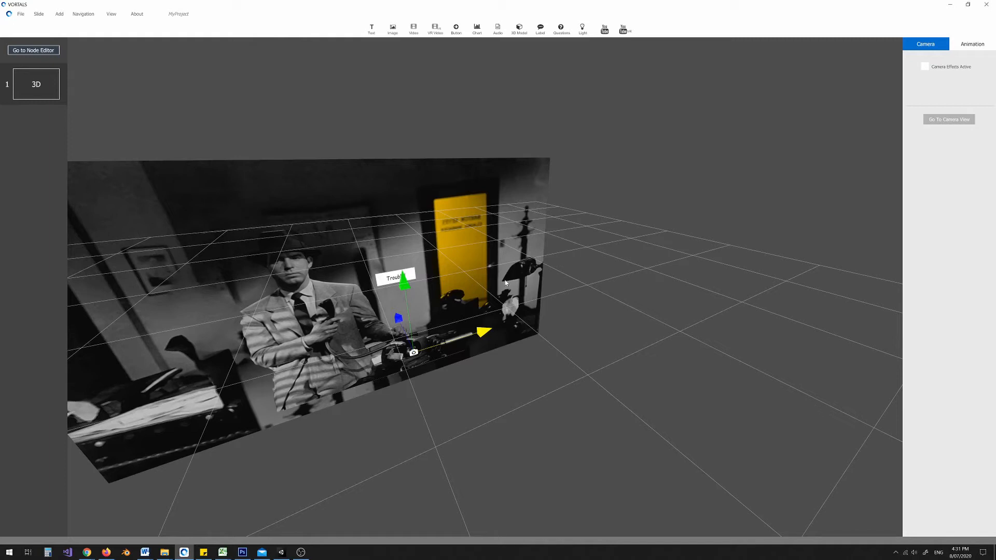
{"action": "left_click", "coordinate": [393, 29]}
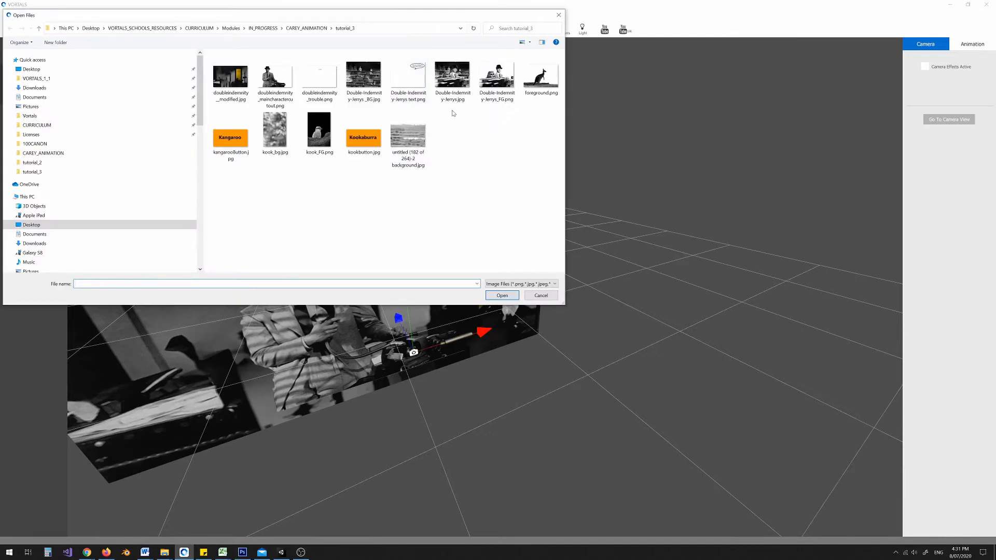
{"action": "left_click", "coordinate": [446, 82]}
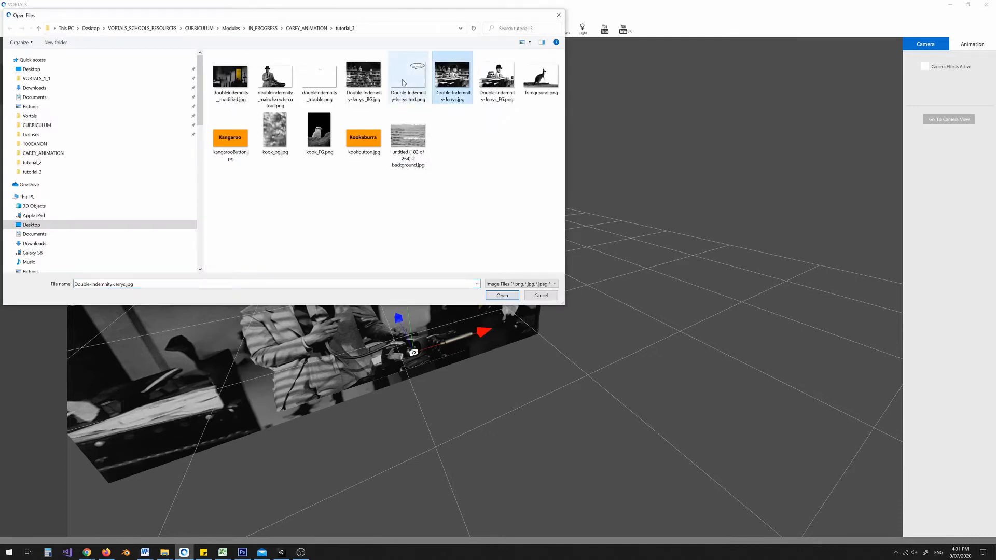
{"action": "left_click", "coordinate": [403, 82], "text": "ctrl"}
{"action": "left_click", "coordinate": [365, 81], "text": "ctrl"}
{"action": "left_click", "coordinate": [496, 81], "text": "ctrl"}
{"action": "left_click", "coordinate": [501, 296]}
Move the Jerrys foreground cutout far to the right of the first scene along the X axis and name it Detective_v2
{"action": "right_click_drag", "start_coordinate": [492, 250], "coordinate": [462, 306]}
{"action": "left_click_drag", "start_coordinate": [471, 312], "coordinate": [921, 314]}
{"action": "middle_click_drag", "start_coordinate": [701, 298], "coordinate": [537, 297]}
{"action": "left_click", "coordinate": [951, 66]}
{"action": "type", "text": "Dectvie_v2"}
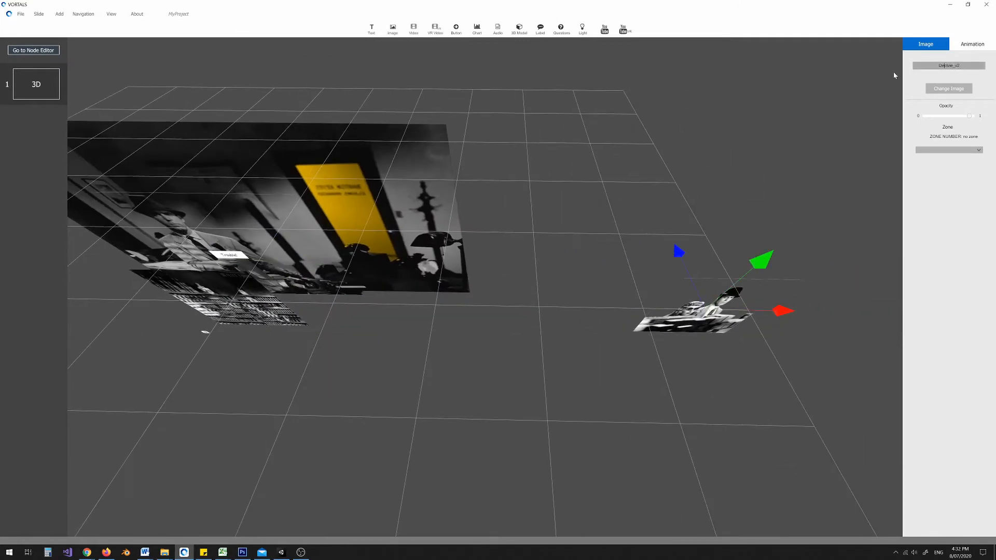
Correct the spelling of the Jerrys foreground cutout's name to Detective_v2
{"action": "key", "text": "Right"}
{"action": "key", "text": "Right"}
{"action": "key", "text": "Right"}
{"action": "key", "text": "Right"}
{"action": "key", "text": "BackSpace"}
{"action": "key", "text": "BackSpace"}
{"action": "type", "text": "iv"}
Move the Jerrys speech-bubble image along the X axis beside the foreground cutout and name it text_v2
{"action": "left_click", "coordinate": [280, 314]}
{"action": "left_click_drag", "start_coordinate": [294, 311], "coordinate": [578, 313]}
{"action": "left_click", "coordinate": [934, 66]}
{"action": "type", "text": "text_v2"}
Move the Jerrys background image along the X axis away from the first scene and name it BG_V2
{"action": "left_click", "coordinate": [233, 306]}
{"action": "left_click_drag", "start_coordinate": [306, 300], "coordinate": [613, 309]}
{"action": "type", "text": "BG_V"}
Pull the leftover image out of the first scene and delete it
{"action": "left_click", "coordinate": [238, 298]}
{"action": "left_click_drag", "start_coordinate": [310, 301], "coordinate": [392, 305]}
{"action": "right_click_drag", "start_coordinate": [392, 305], "coordinate": [420, 280]}
{"action": "key", "text": "Delete"}
Move the BG_V2 background beyond the foreground cutout and rotate it to stand at an angle to the first scene
{"action": "left_click", "coordinate": [570, 299]}
{"action": "left_click_drag", "start_coordinate": [614, 295], "coordinate": [795, 308]}
{"action": "left_click_drag", "start_coordinate": [677, 241], "coordinate": [744, 311]}
{"action": "right_click_drag", "start_coordinate": [744, 311], "coordinate": [638, 303]}
{"action": "right_click", "coordinate": [657, 279]}
{"action": "left_click", "coordinate": [689, 298]}
{"action": "left_click_drag", "start_coordinate": [588, 312], "coordinate": [541, 287]}
{"action": "scroll", "coordinate": [465, 268], "scroll_direction": "down", "scroll_amount": 5}
{"action": "scroll", "coordinate": [464, 269], "scroll_direction": "up", "scroll_amount": 5}
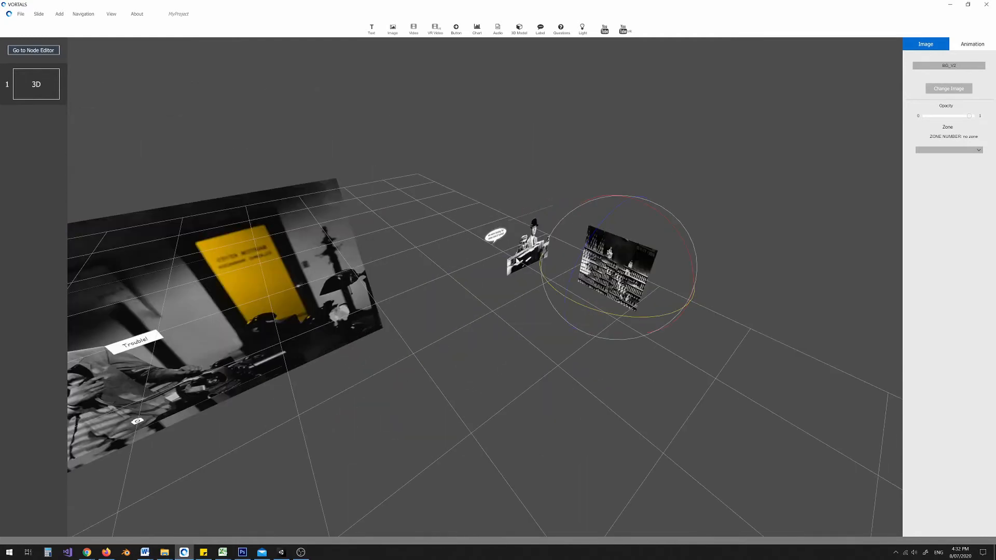
Shift the rotated BG_V2 background farther away from the first scene
{"action": "right_click_drag", "start_coordinate": [465, 269], "coordinate": [441, 280]}
{"action": "right_click", "coordinate": [597, 280]}
{"action": "left_click", "coordinate": [625, 289]}
{"action": "left_click_drag", "start_coordinate": [538, 251], "coordinate": [637, 299]}
Move the Detective_v2 cutout in front of the store background and rotate it to match the background's angle
{"action": "left_click", "coordinate": [514, 267]}
{"action": "left_click_drag", "start_coordinate": [470, 225], "coordinate": [624, 330]}
{"action": "right_click", "coordinate": [643, 345]}
{"action": "left_click", "coordinate": [672, 363]}
{"action": "left_click_drag", "start_coordinate": [607, 364], "coordinate": [563, 355]}
Move the speech bubble in front of the Detective_v2 cutout and rotate it to face the same way
{"action": "left_click", "coordinate": [476, 245]}
{"action": "right_click", "coordinate": [476, 245]}
{"action": "left_click", "coordinate": [486, 272]}
{"action": "left_click_drag", "start_coordinate": [428, 244], "coordinate": [562, 345]}
{"action": "right_click", "coordinate": [595, 349]}
{"action": "left_click", "coordinate": [625, 367]}
{"action": "left_click_drag", "start_coordinate": [574, 439], "coordinate": [530, 423]}
{"action": "right_click_drag", "start_coordinate": [529, 423], "coordinate": [581, 431]}
{"action": "scroll", "coordinate": [576, 405], "scroll_direction": "up", "scroll_amount": 5}
Scale up the store background so it fills the area behind the cutout and adjust it sideways
{"action": "left_click", "coordinate": [491, 218]}
{"action": "right_click", "coordinate": [491, 218]}
{"action": "left_click", "coordinate": [524, 249]}
{"action": "right_click_drag", "start_coordinate": [498, 311], "coordinate": [441, 218]}
{"action": "left_click_drag", "start_coordinate": [451, 212], "coordinate": [698, 234]}
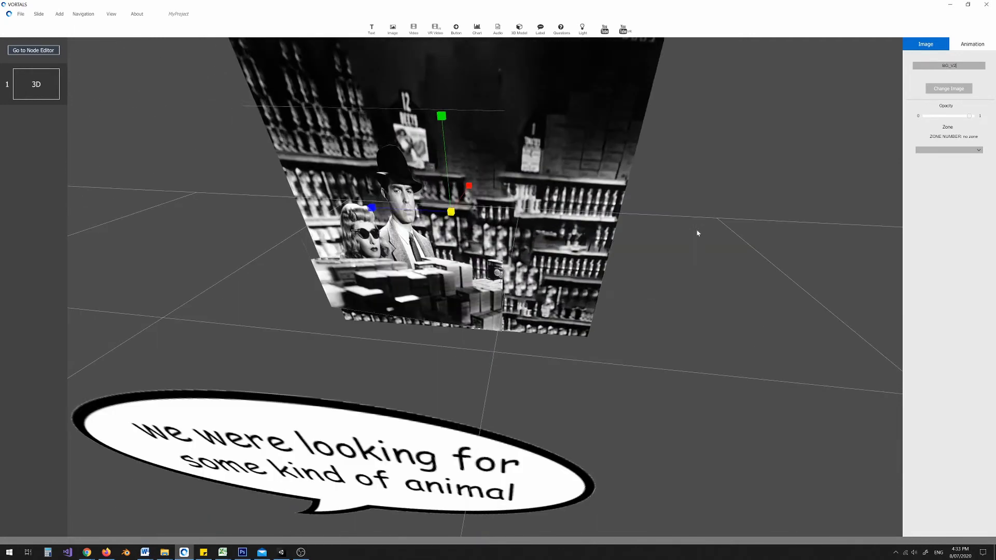
{"action": "right_click_drag", "start_coordinate": [698, 233], "coordinate": [778, 255]}
{"action": "right_click", "coordinate": [419, 262]}
{"action": "left_click", "coordinate": [459, 307]}
{"action": "left_click_drag", "start_coordinate": [513, 223], "coordinate": [586, 215]}
{"action": "scroll", "coordinate": [586, 215], "scroll_direction": "down", "scroll_amount": 3}
Fine-tune the placement of the speech bubble and the Detective_v2 cutout in front of the store background
{"action": "right_click_drag", "start_coordinate": [586, 215], "coordinate": [467, 247]}
{"action": "left_click", "coordinate": [459, 252]}
{"action": "mouse_move", "coordinate": [453, 252]}
{"action": "left_mouse_down"}
{"action": "mouse_move", "coordinate": [483, 245]}
{"action": "mouse_move", "coordinate": [471, 247]}
{"action": "left_mouse_up"}
{"action": "left_click", "coordinate": [423, 292]}
{"action": "right_click", "coordinate": [423, 291]}
{"action": "left_click", "coordinate": [455, 307]}
{"action": "left_click_drag", "start_coordinate": [434, 285], "coordinate": [445, 255]}
{"action": "left_click", "coordinate": [463, 239]}
{"action": "right_click_drag", "start_coordinate": [445, 255], "coordinate": [518, 268]}
{"action": "scroll", "coordinate": [575, 221], "scroll_direction": "down", "scroll_amount": 3}
{"action": "scroll", "coordinate": [575, 222], "scroll_direction": "down", "scroll_amount": 5}
{"action": "scroll", "coordinate": [537, 246], "scroll_direction": "up", "scroll_amount": 8}
{"action": "scroll", "coordinate": [566, 236], "scroll_direction": "down", "scroll_amount": 5}
{"action": "middle_click_drag", "start_coordinate": [511, 238], "coordinate": [565, 242]}
{"action": "right_click_drag", "start_coordinate": [624, 239], "coordinate": [414, 273]}
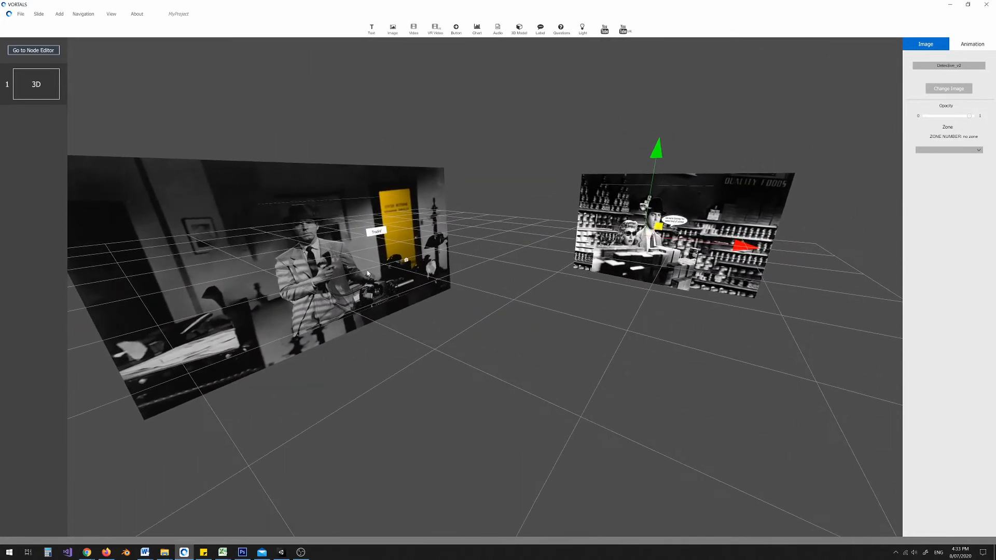
Select the camera, check the first scene through its view and open the camera's animation settings
{"action": "left_click", "coordinate": [407, 261]}
{"action": "left_click", "coordinate": [932, 119]}
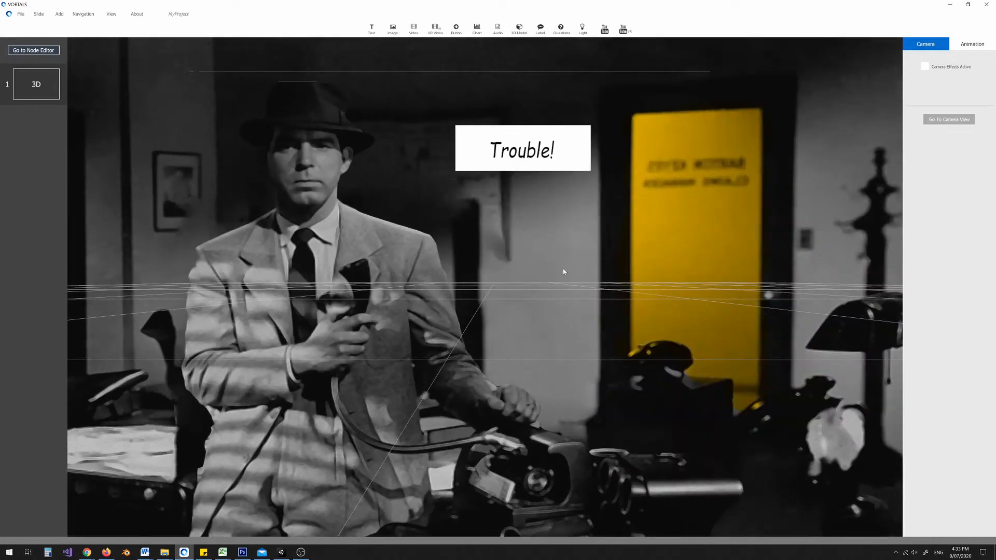
{"action": "scroll", "coordinate": [547, 272], "scroll_direction": "down", "scroll_amount": 10}
{"action": "right_click_drag", "start_coordinate": [522, 249], "coordinate": [526, 319]}
{"action": "middle_click_drag", "start_coordinate": [526, 319], "coordinate": [434, 47]}
{"action": "scroll", "coordinate": [503, 313], "scroll_direction": "up", "scroll_amount": 10}
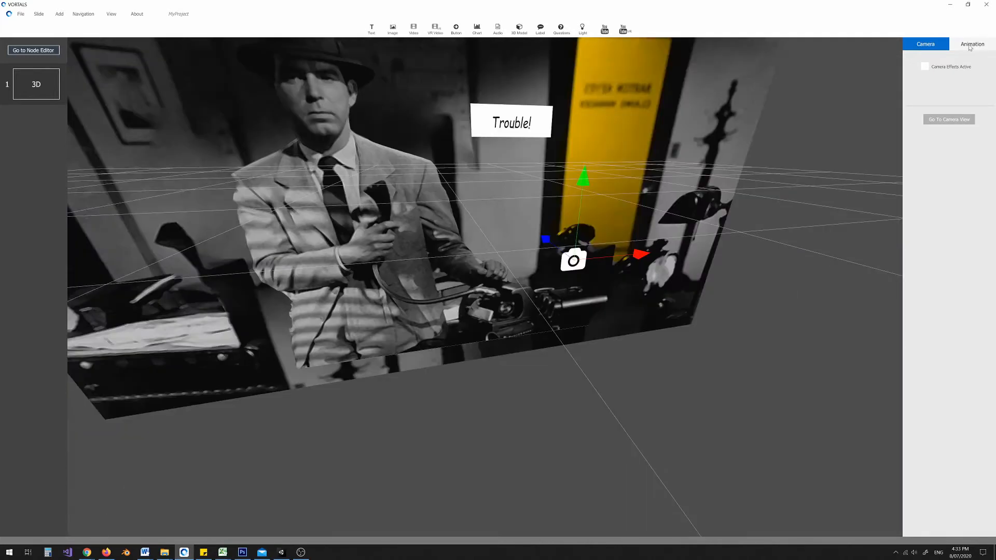
{"action": "left_click", "coordinate": [965, 46]}
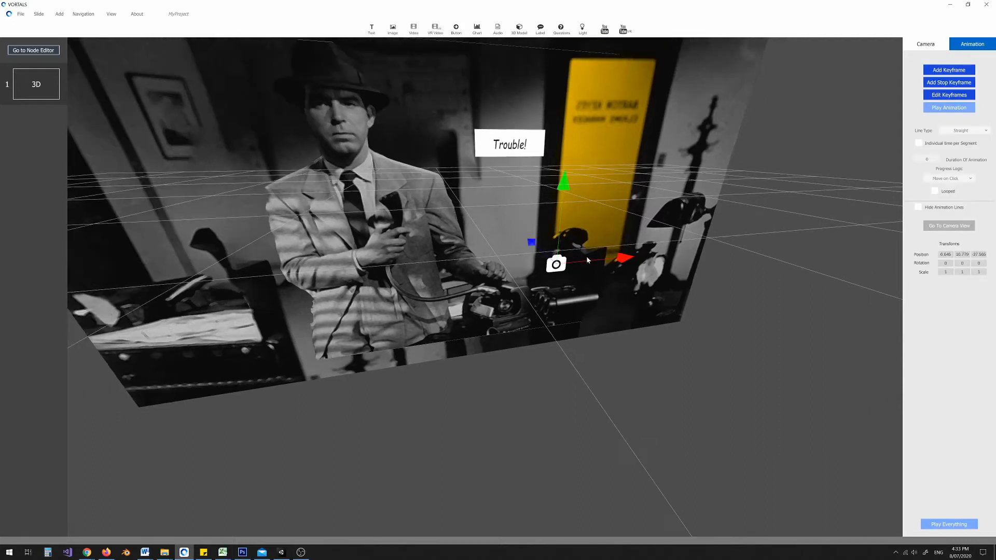
Add a keyframe with the camera at the left of the first scene and a stop keyframe farther right along X
{"action": "left_click_drag", "start_coordinate": [590, 262], "coordinate": [502, 281]}
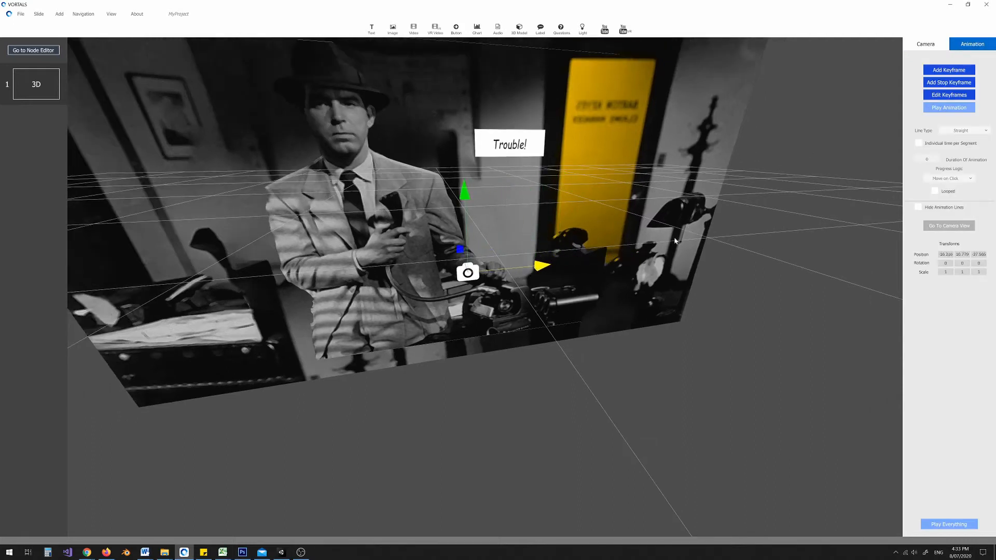
{"action": "middle_click_drag", "start_coordinate": [573, 284], "coordinate": [566, 293]}
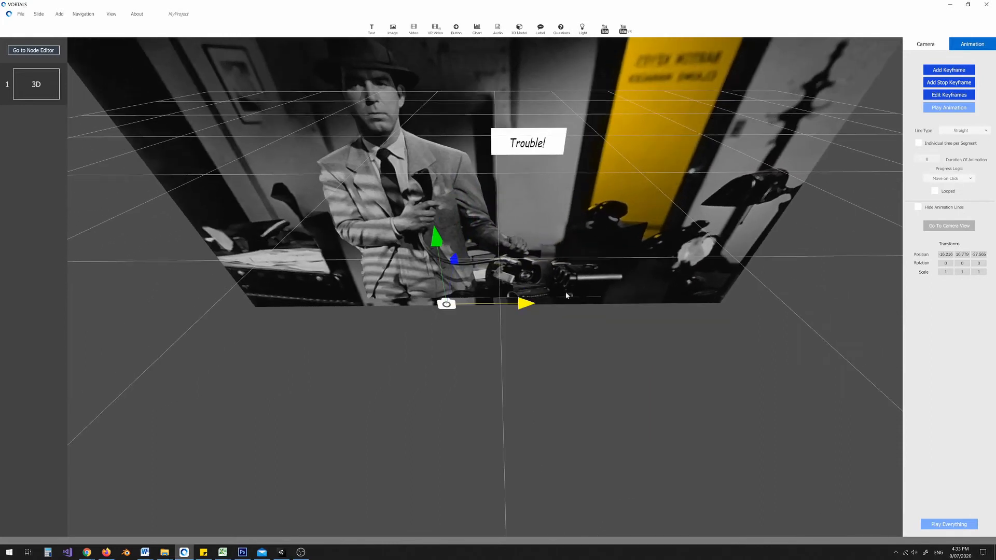
{"action": "left_click", "coordinate": [943, 71]}
{"action": "left_click_drag", "start_coordinate": [474, 306], "coordinate": [589, 301]}
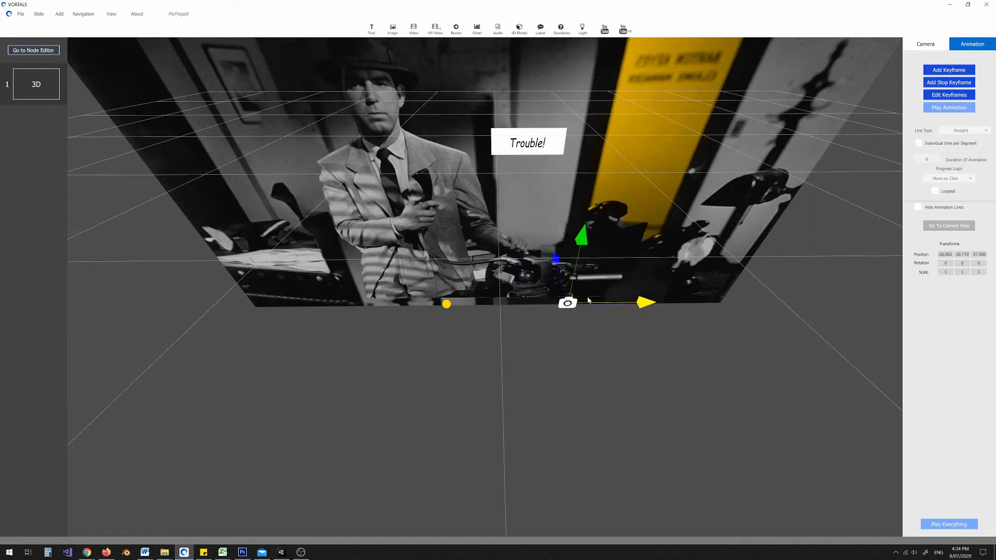
{"action": "left_click", "coordinate": [937, 84]}
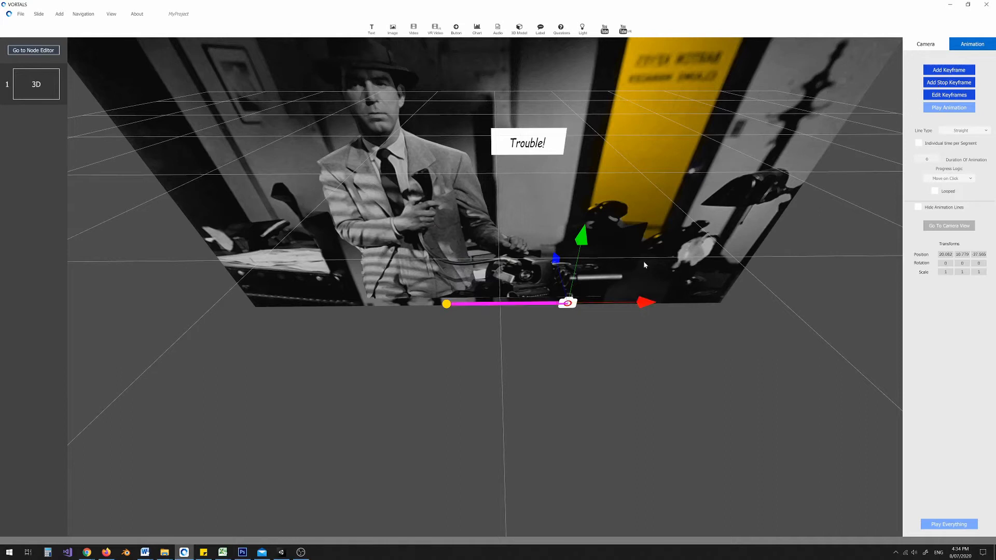
Move the camera from the first scene over to the front of the grocery-store scene
{"action": "scroll", "coordinate": [618, 262], "scroll_direction": "down", "scroll_amount": 5}
{"action": "right_click_drag", "start_coordinate": [544, 270], "coordinate": [605, 285]}
{"action": "middle_click_drag", "start_coordinate": [605, 285], "coordinate": [542, 306]}
{"action": "left_click_drag", "start_coordinate": [505, 286], "coordinate": [662, 239]}
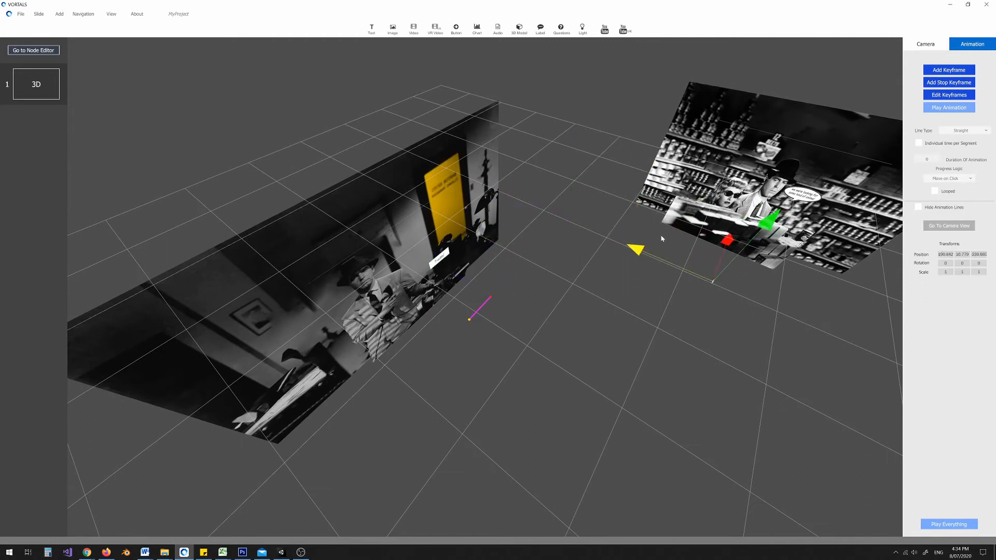
{"action": "right_click_drag", "start_coordinate": [754, 300], "coordinate": [739, 287]}
Rotate the camera about its vertical axis to face the grocery-store scene and add a stop keyframe
{"action": "right_click", "coordinate": [739, 287]}
{"action": "left_click", "coordinate": [754, 304]}
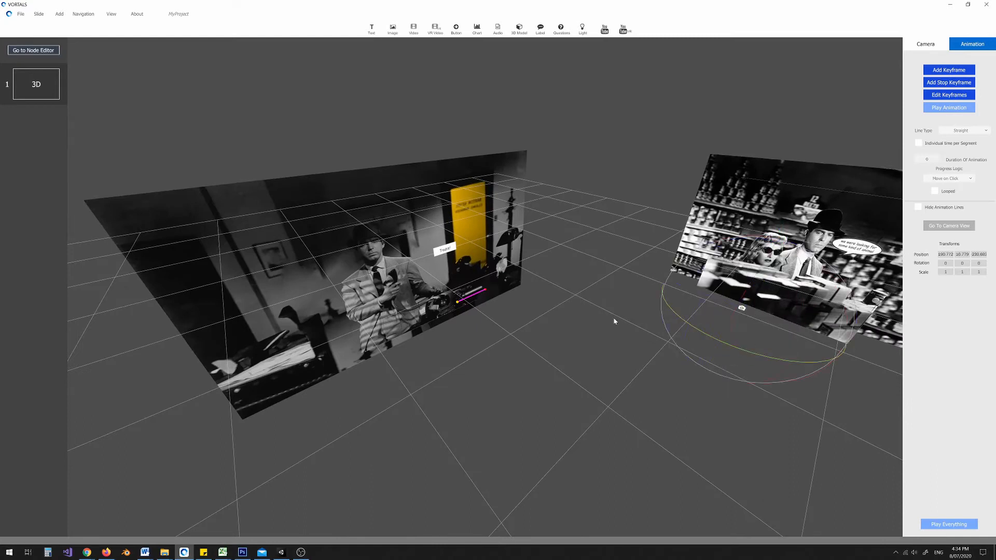
{"action": "right_click_drag", "start_coordinate": [773, 298], "coordinate": [568, 369]}
{"action": "scroll", "coordinate": [627, 338], "scroll_direction": "up", "scroll_amount": 5}
{"action": "scroll", "coordinate": [669, 334], "scroll_direction": "down", "scroll_amount": 1}
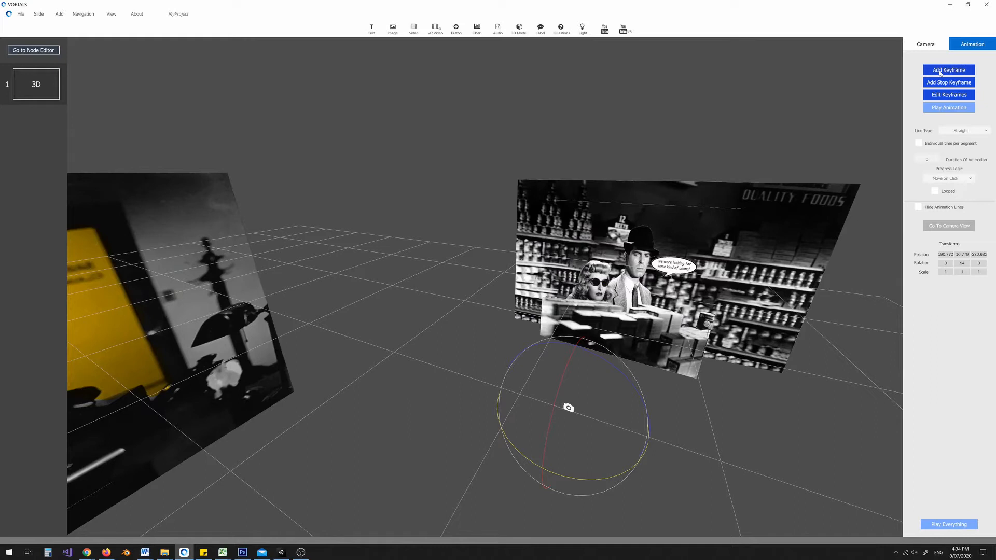
{"action": "left_click", "coordinate": [939, 85]}
Move the camera along the blue axis in front of the grocery-store scene and add a final keyframe
{"action": "right_click", "coordinate": [674, 334]}
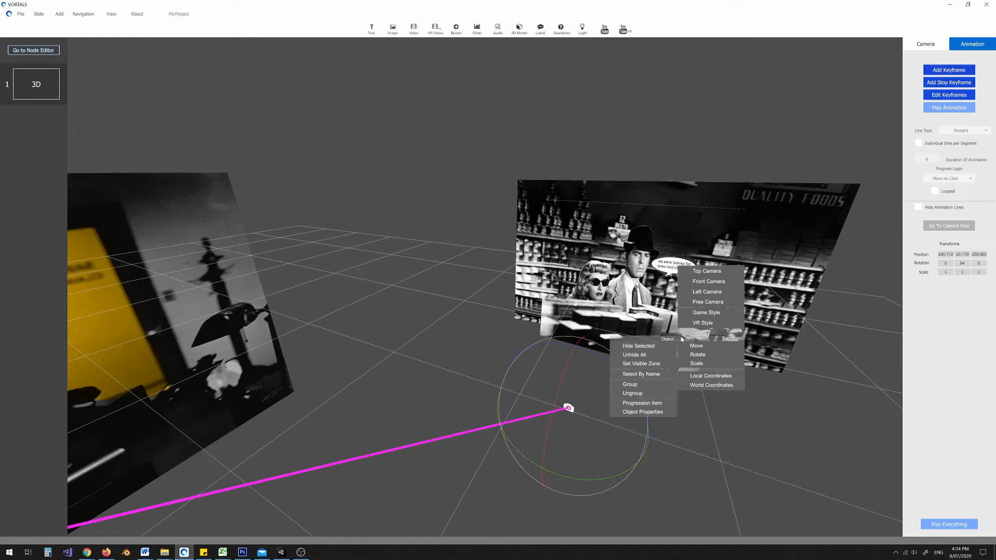
{"action": "left_click", "coordinate": [695, 348]}
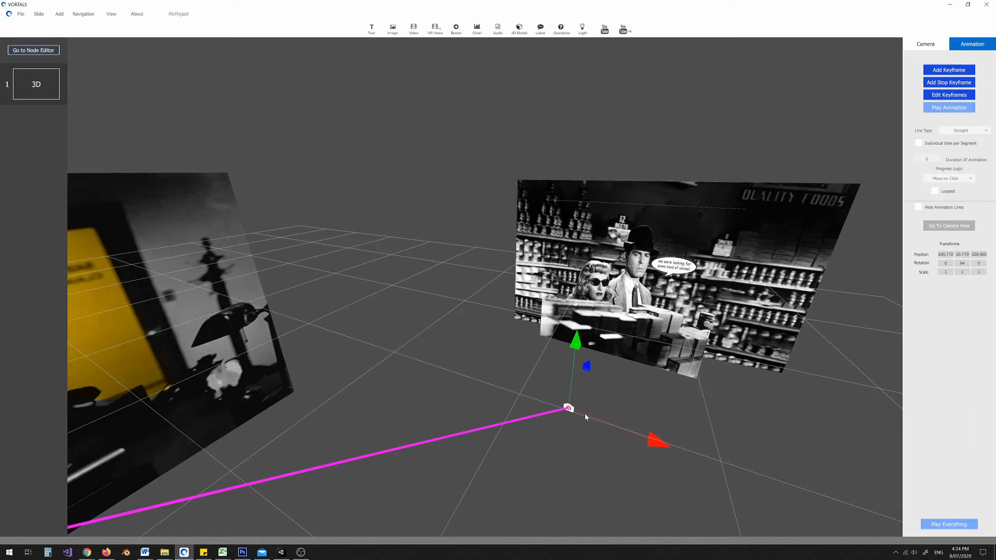
{"action": "left_click_drag", "start_coordinate": [582, 382], "coordinate": [618, 322]}
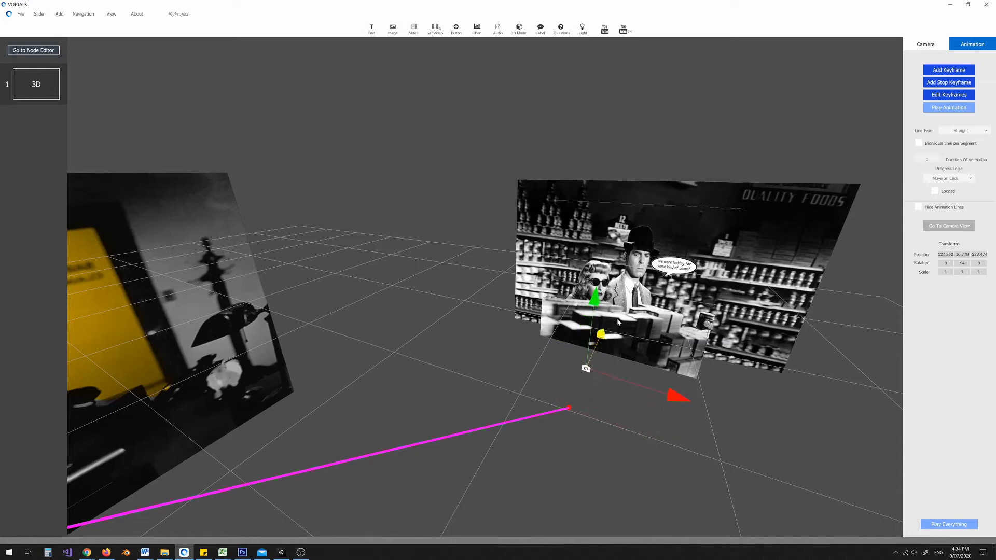
{"action": "left_click", "coordinate": [930, 75]}
Loop the camera animation and set its duration to 10
{"action": "scroll", "coordinate": [779, 218], "scroll_direction": "down", "scroll_amount": 2}
{"action": "right_click_drag", "start_coordinate": [726, 228], "coordinate": [539, 254]}
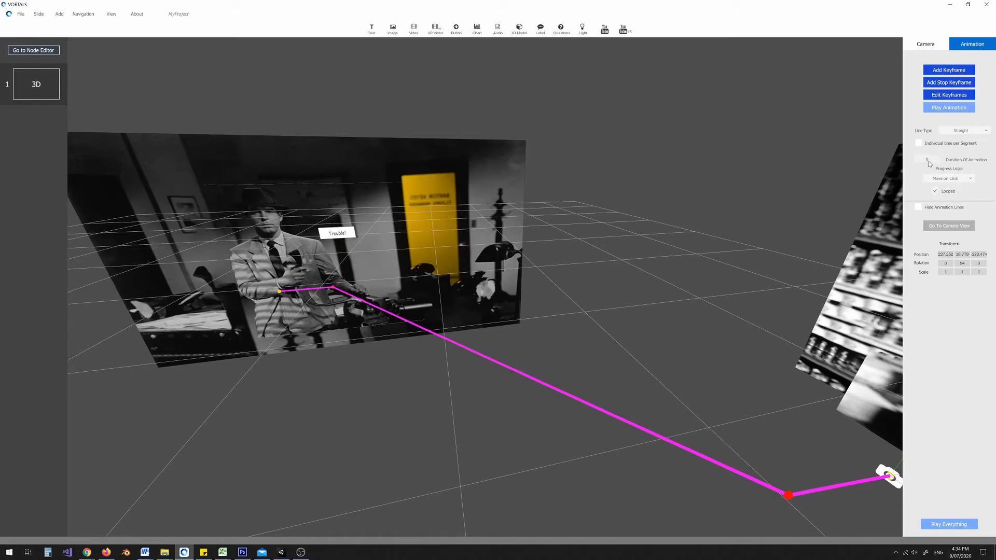
{"action": "type", "text": "0"}
{"action": "mouse_move", "coordinate": [610, 229]}
{"action": "right_mouse_down"}
{"action": "mouse_move", "coordinate": [594, 240]}
{"action": "mouse_move", "coordinate": [610, 242]}
{"action": "right_mouse_up"}
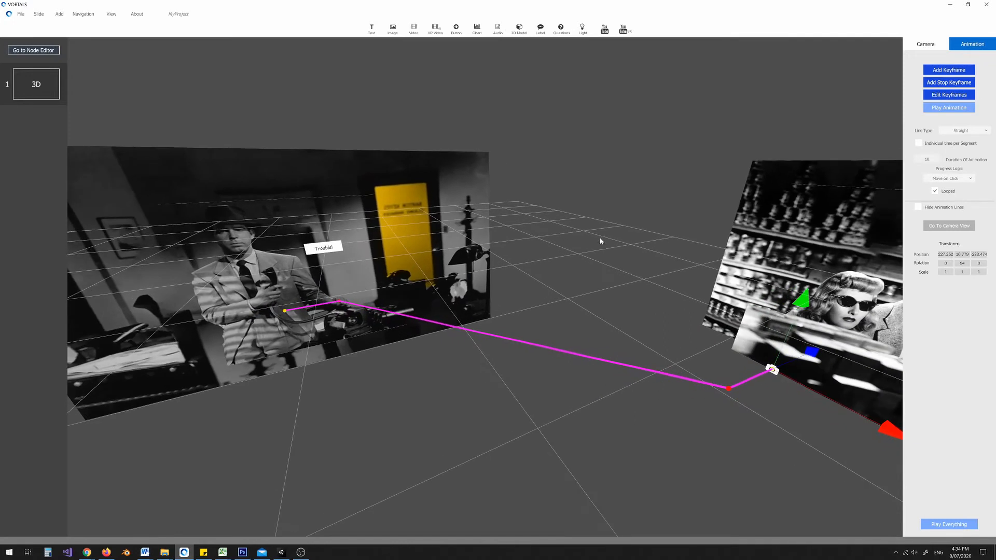
Set the camera animation's progress logic to Move with Time with a wait duration of 3
{"action": "left_click", "coordinate": [948, 179]}
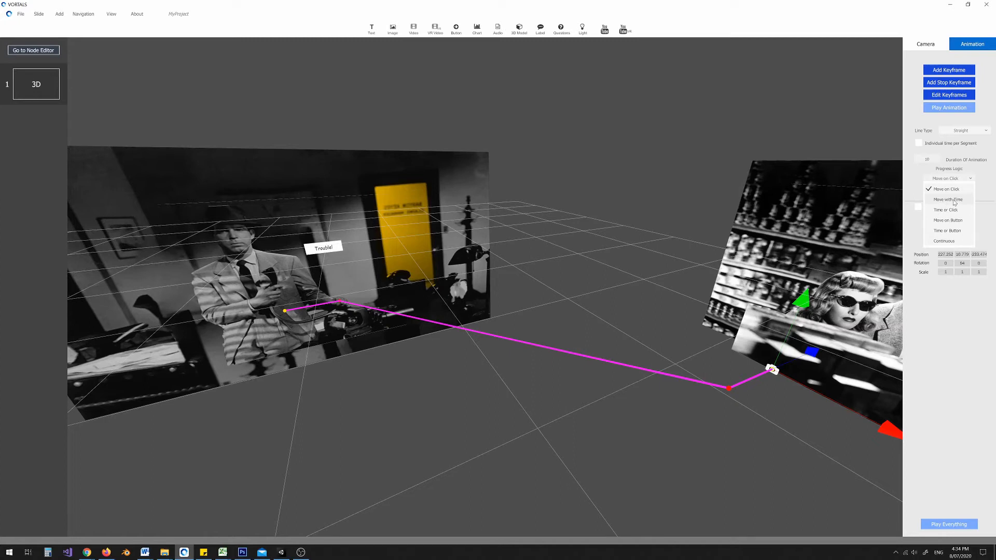
{"action": "left_click", "coordinate": [954, 201]}
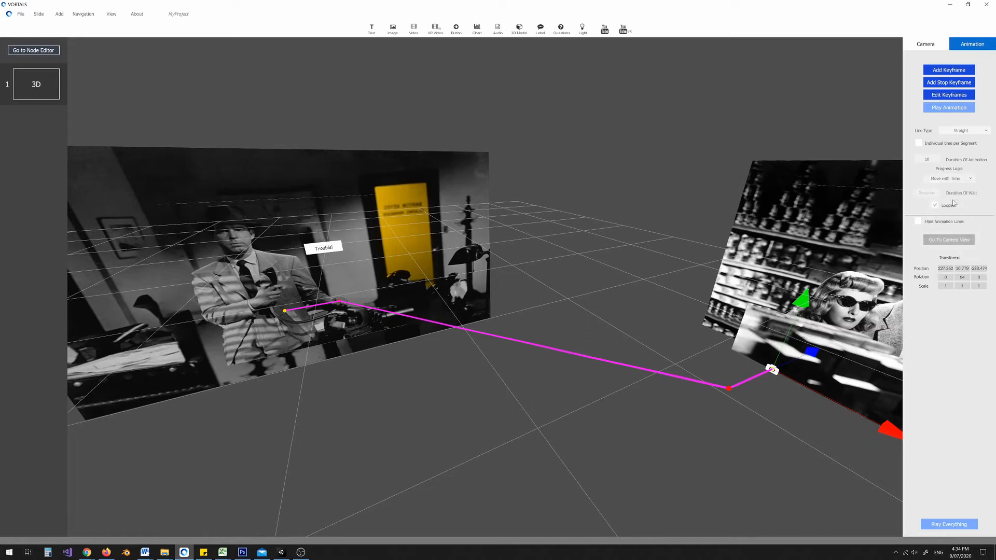
{"action": "left_click", "coordinate": [922, 193]}
{"action": "type", "text": "3"}
{"action": "scroll", "coordinate": [551, 267], "scroll_direction": "down", "scroll_amount": 5}
{"action": "middle_click_drag", "start_coordinate": [551, 266], "coordinate": [567, 272]}
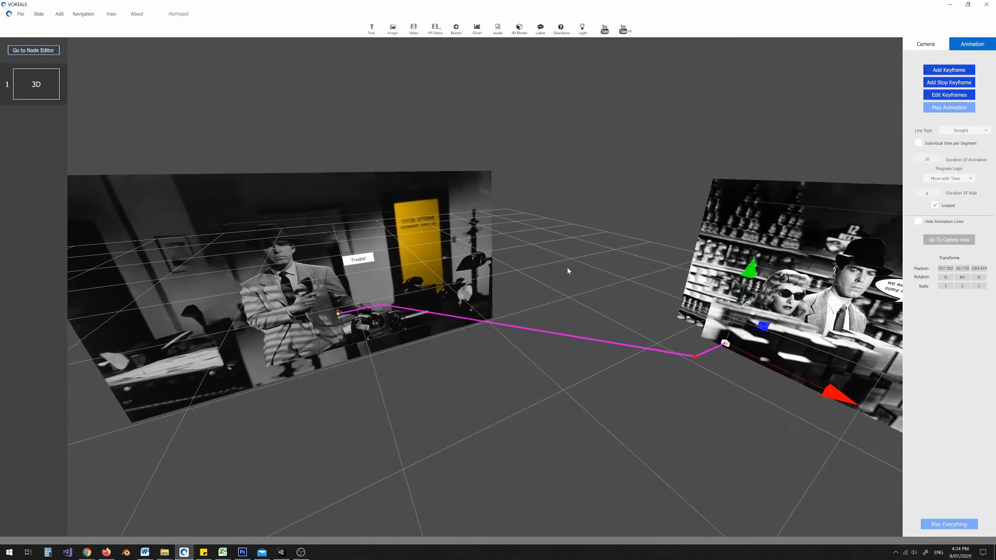
{"action": "scroll", "coordinate": [581, 271], "scroll_direction": "up", "scroll_amount": 2}
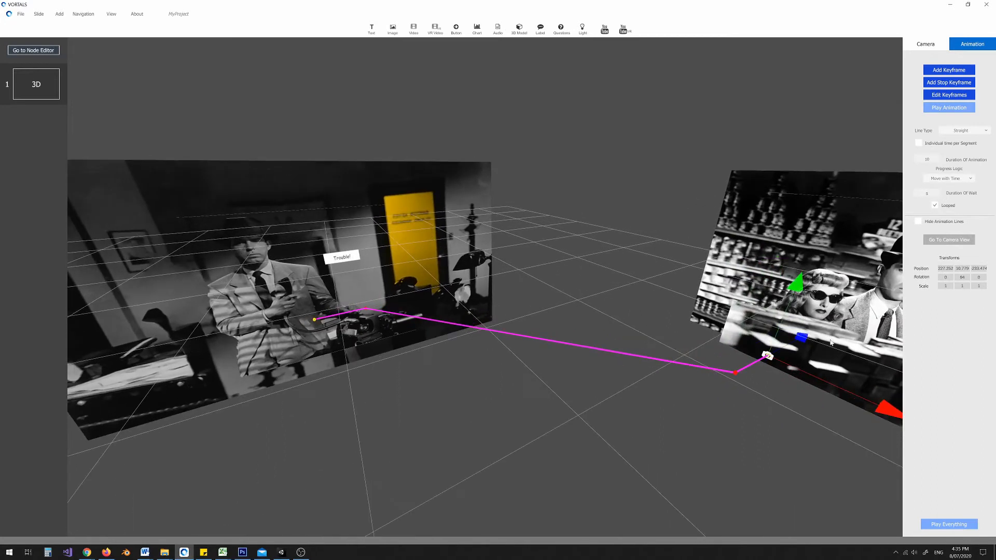
Hide the animation lines and preview the animation through the camera view
{"action": "left_click", "coordinate": [939, 242]}
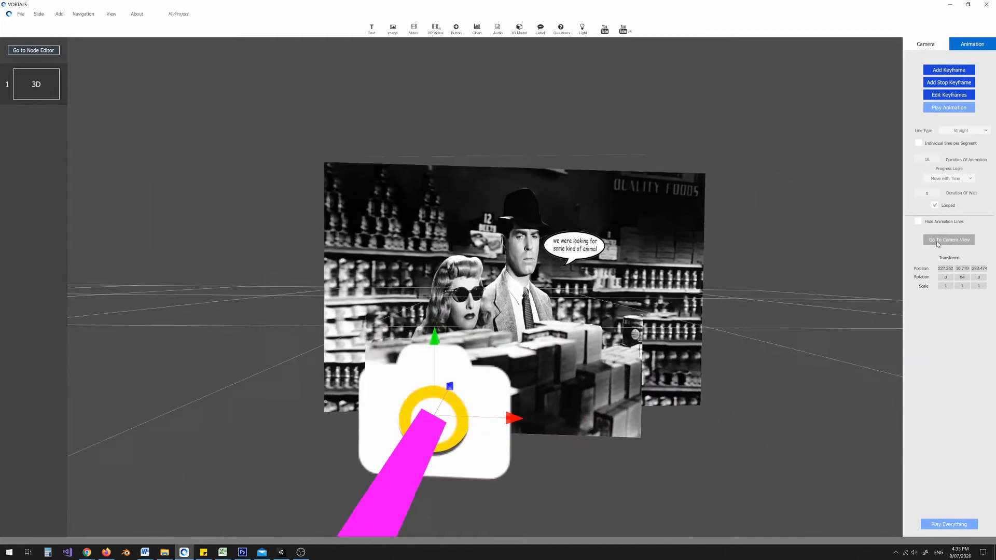
{"action": "left_click", "coordinate": [919, 222]}
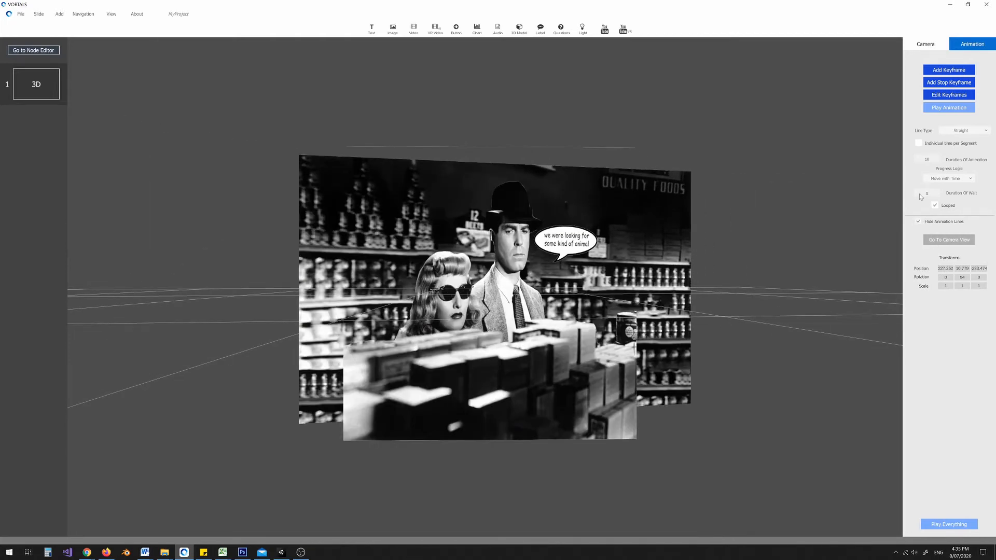
{"action": "left_click", "coordinate": [948, 108]}
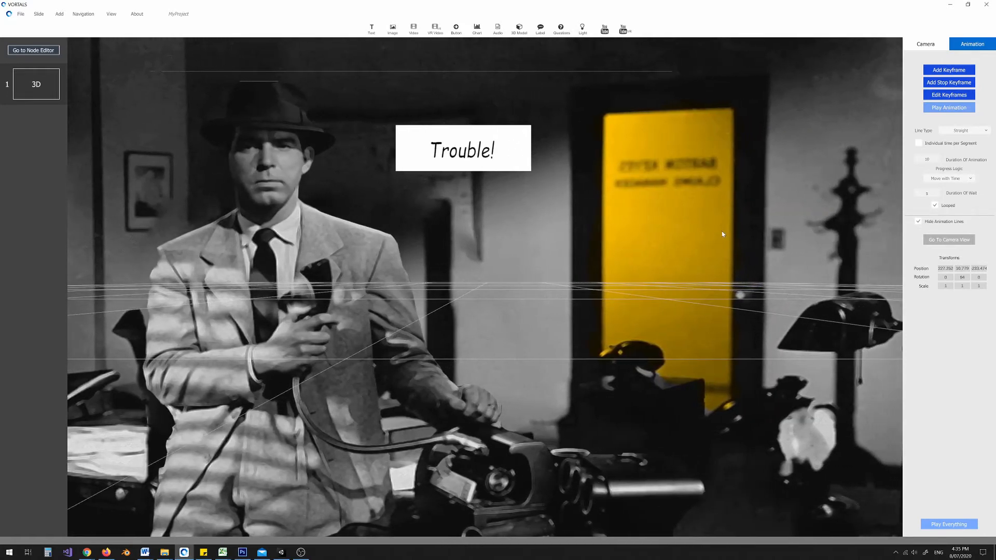
{"action": "left_click", "coordinate": [946, 108]}
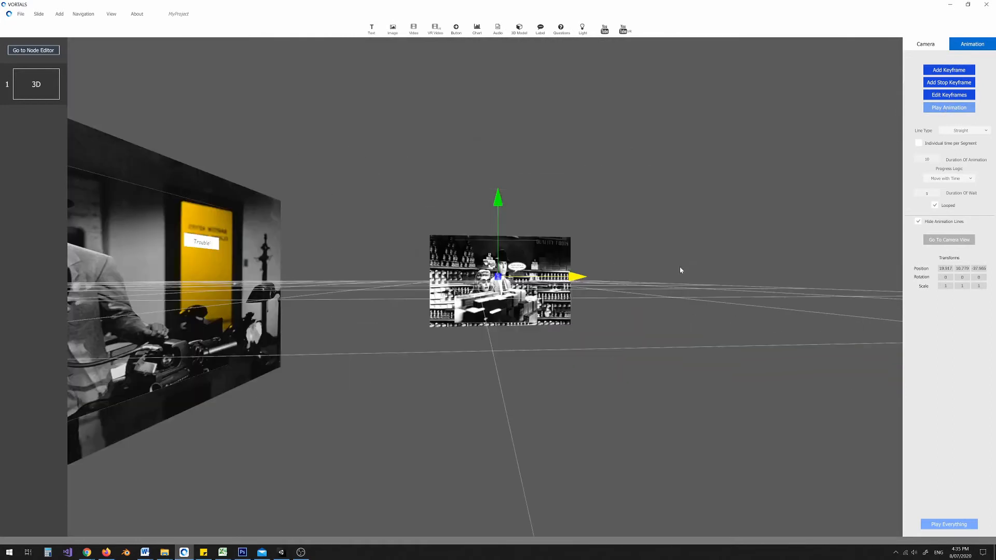
Show the animation lines again and watch the camera travel along its path between the two scenes from outside
{"action": "right_click_drag", "start_coordinate": [632, 290], "coordinate": [737, 312]}
{"action": "left_click", "coordinate": [918, 222]}
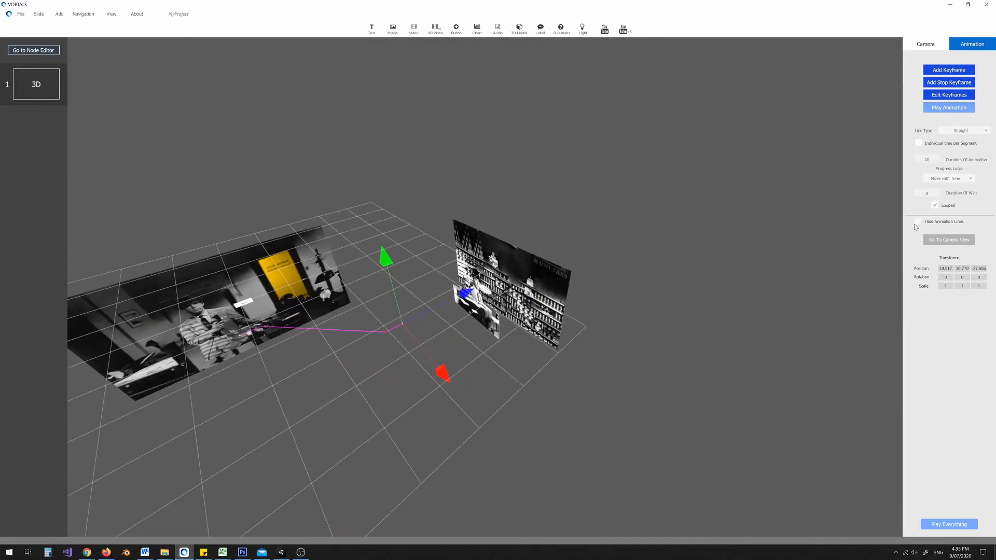
{"action": "right_click_drag", "start_coordinate": [799, 255], "coordinate": [874, 236]}
{"action": "scroll", "coordinate": [450, 327], "scroll_direction": "up", "scroll_amount": 4}
{"action": "scroll", "coordinate": [438, 330], "scroll_direction": "down", "scroll_amount": 1}
{"action": "right_click_drag", "start_coordinate": [438, 329], "coordinate": [625, 337]}
{"action": "scroll", "coordinate": [669, 350], "scroll_direction": "up", "scroll_amount": 2}
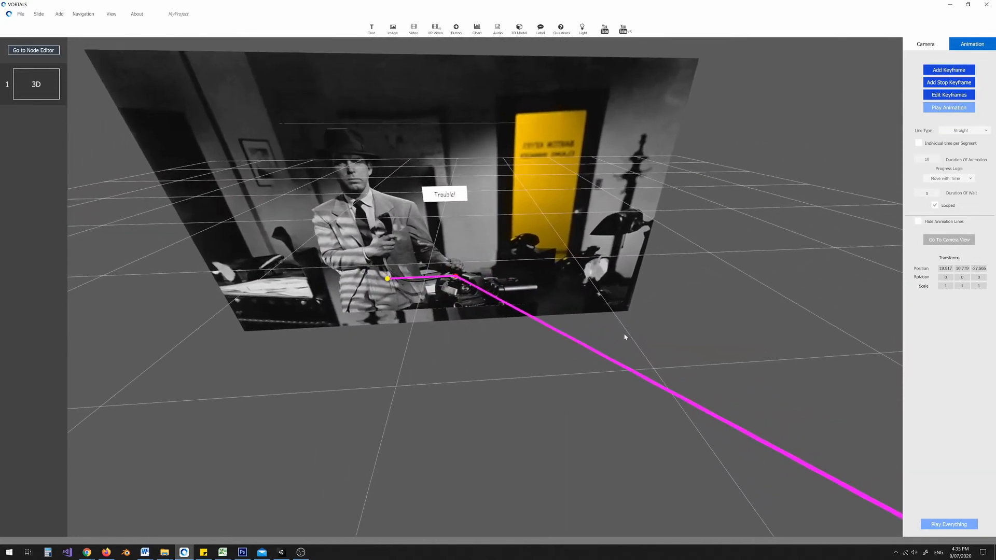
{"action": "left_click", "coordinate": [945, 109]}
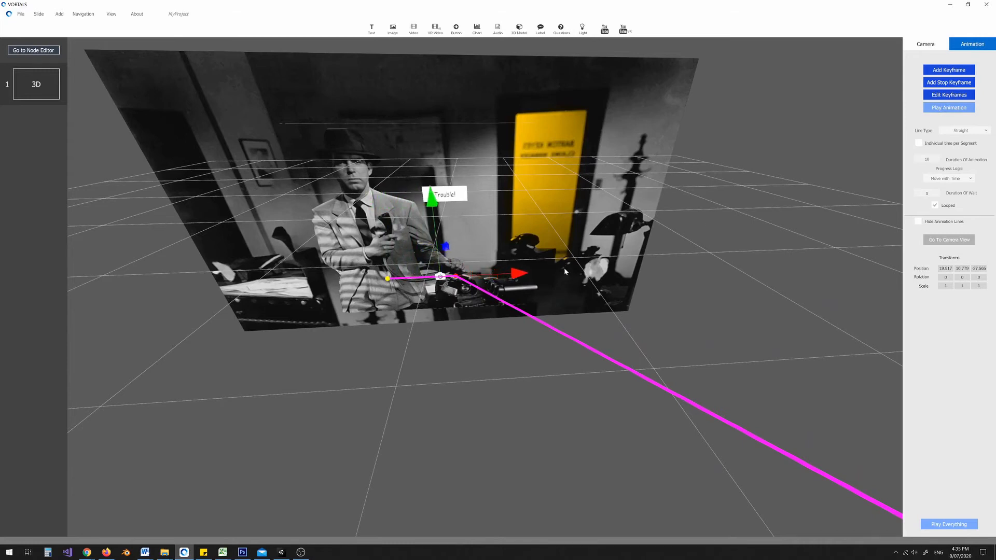
{"action": "scroll", "coordinate": [575, 275], "scroll_direction": "down", "scroll_amount": 4}
{"action": "middle_click_drag", "start_coordinate": [685, 295], "coordinate": [551, 254]}
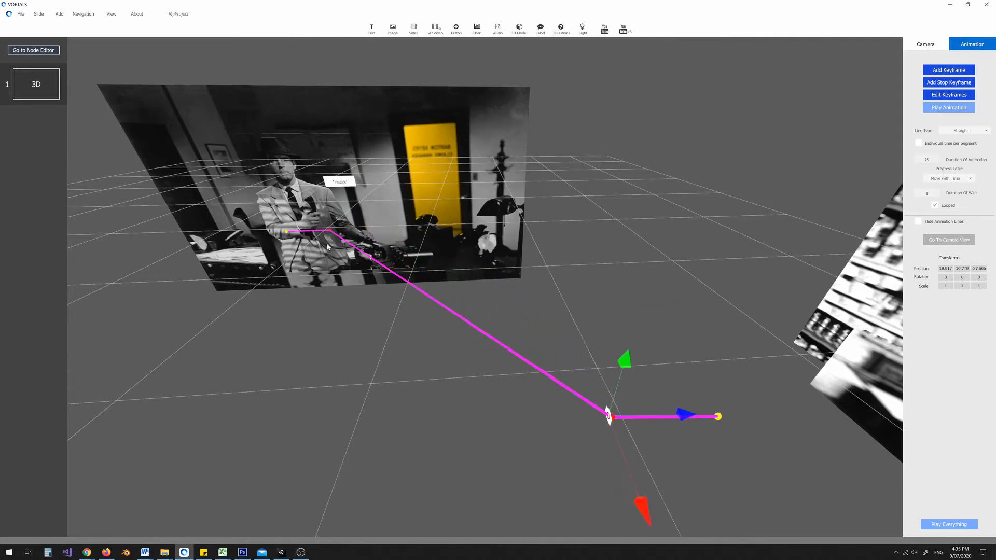
{"action": "scroll", "coordinate": [397, 250], "scroll_direction": "down", "scroll_amount": 2}
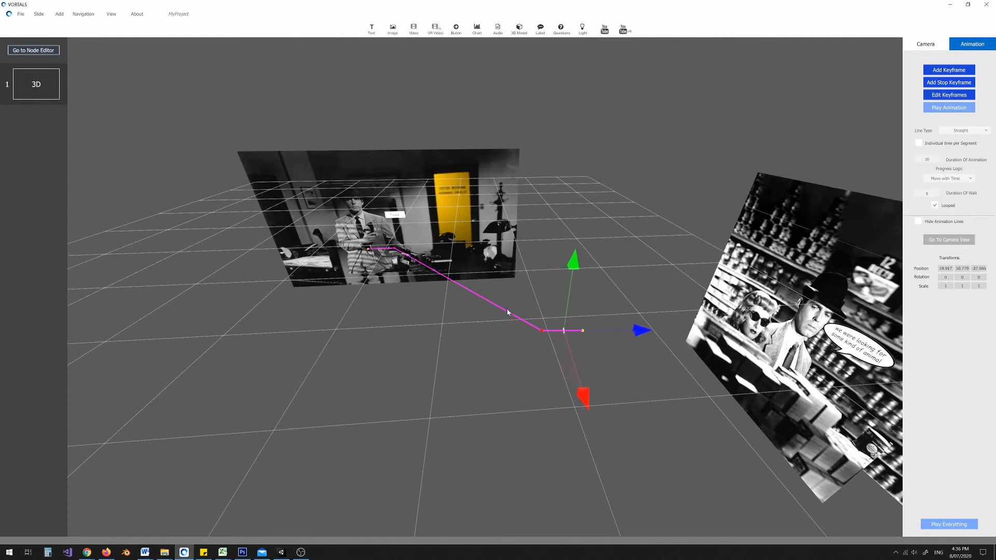
{"action": "left_click", "coordinate": [943, 107]}
{"action": "scroll", "coordinate": [599, 309], "scroll_direction": "up", "scroll_amount": 4}
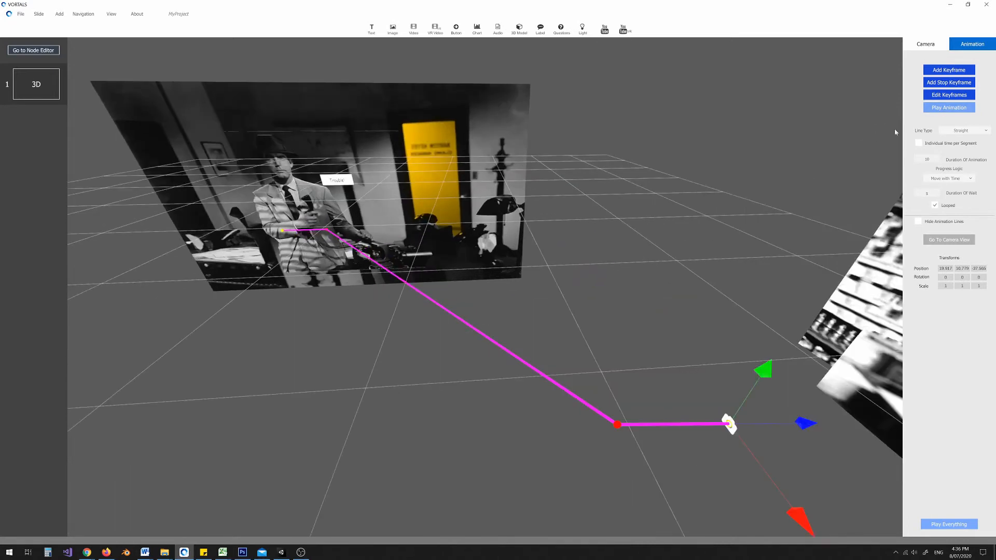
Enable individual time per segment for the camera animation and preview the playback through the camera view
{"action": "left_click", "coordinate": [919, 144]}
{"action": "middle_click_drag", "start_coordinate": [410, 256], "coordinate": [352, 257]}
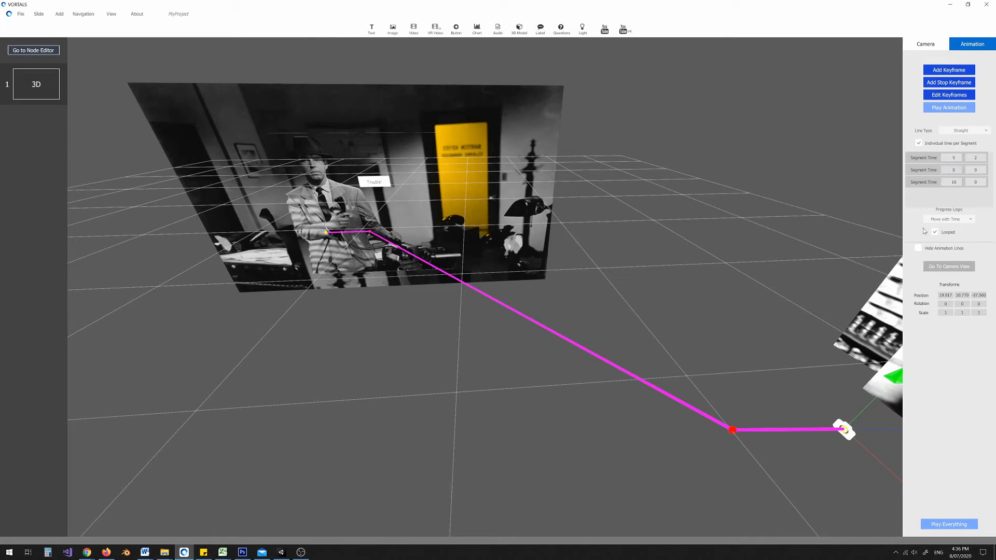
{"action": "left_click", "coordinate": [948, 107]}
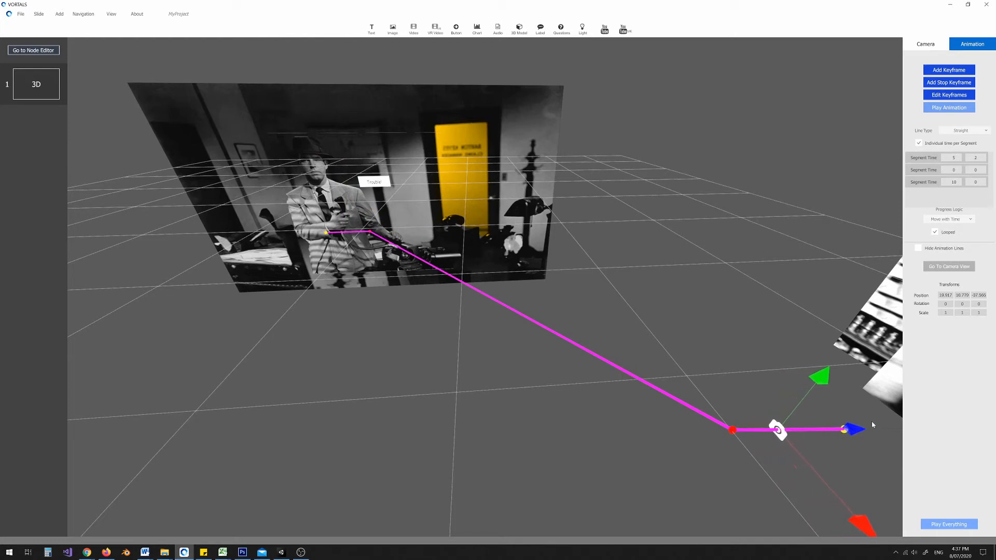
{"action": "left_click", "coordinate": [951, 266]}
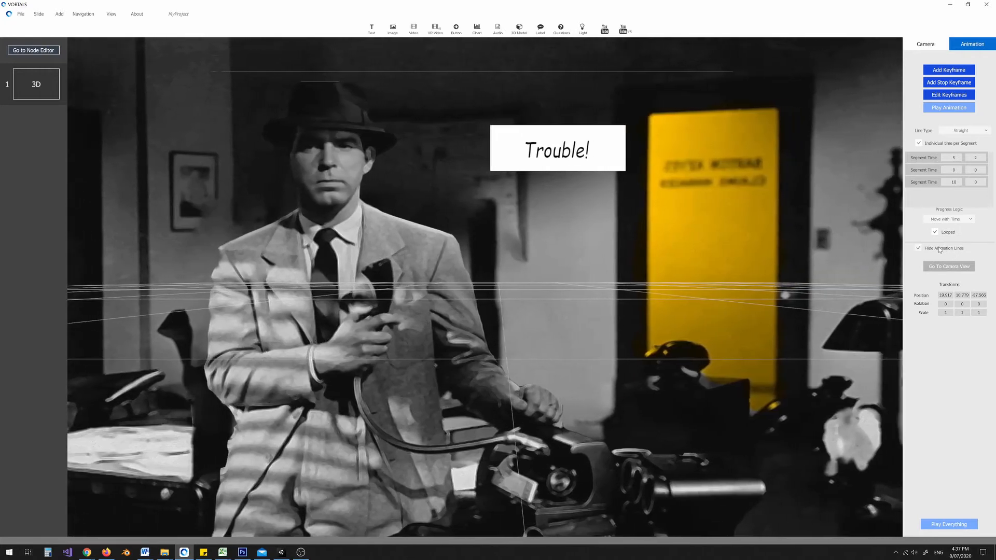
Play the camera animation through to the grocery store scene and enlarge the store background until it fills the camera view
{"action": "left_click", "coordinate": [942, 107]}
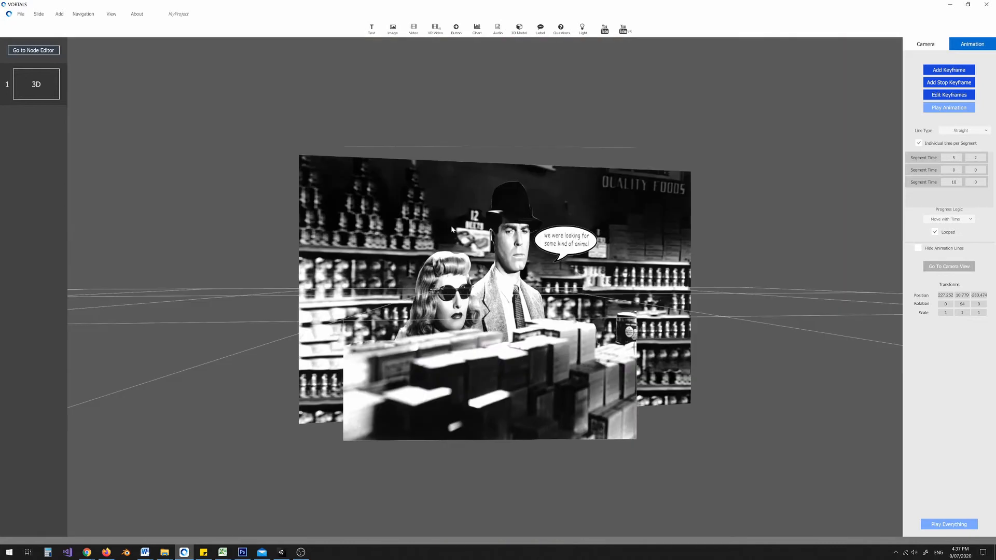
{"action": "key", "text": "Tab"}
{"action": "left_click", "coordinate": [462, 293]}
{"action": "key", "text": "r"}
{"action": "mouse_move", "coordinate": [509, 288]}
{"action": "left_mouse_down"}
{"action": "mouse_move", "coordinate": [865, 164]}
{"action": "mouse_move", "coordinate": [493, 291]}
{"action": "left_mouse_up"}
{"action": "key", "text": "e"}
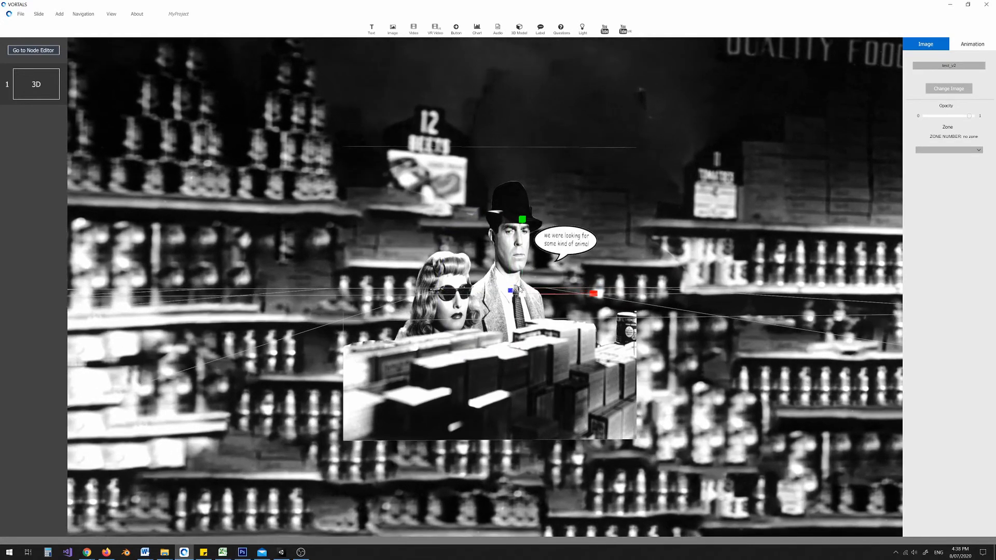
Enlarge and reposition the two characters and the foreground boxes against the enlarged store background
{"action": "key", "text": "Tab"}
{"action": "left_click", "coordinate": [466, 313]}
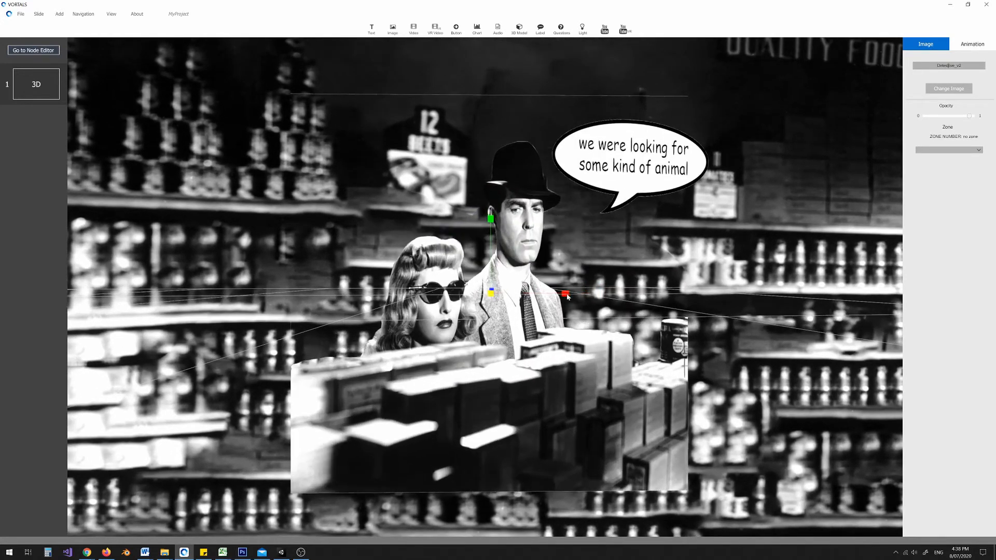
{"action": "left_click_drag", "start_coordinate": [527, 281], "coordinate": [636, 175]}
{"action": "right_click", "coordinate": [635, 175]}
{"action": "left_click", "coordinate": [616, 175]}
{"action": "left_click", "coordinate": [616, 176]}
{"action": "right_click", "coordinate": [531, 293]}
{"action": "left_click", "coordinate": [534, 300]}
{"action": "left_click_drag", "start_coordinate": [523, 294], "coordinate": [549, 281]}
{"action": "key", "text": "h"}
{"action": "left_click", "coordinate": [467, 313]}
{"action": "left_click_drag", "start_coordinate": [491, 293], "coordinate": [550, 325]}
{"action": "left_click_drag", "start_coordinate": [491, 322], "coordinate": [472, 250]}
{"action": "key", "text": "h"}
Enlarge the speech bubble layer and position the bubble beside the man's head in the store scene
{"action": "left_click", "coordinate": [464, 289]}
{"action": "right_click", "coordinate": [582, 216]}
{"action": "left_click", "coordinate": [595, 223]}
{"action": "left_click_drag", "start_coordinate": [589, 291], "coordinate": [716, 289]}
{"action": "right_click", "coordinate": [677, 278]}
{"action": "left_click", "coordinate": [691, 304]}
{"action": "left_click_drag", "start_coordinate": [643, 290], "coordinate": [666, 259]}
{"action": "right_click", "coordinate": [667, 255]}
{"action": "left_click", "coordinate": [678, 263]}
{"action": "left_click_drag", "start_coordinate": [643, 215], "coordinate": [642, 248]}
{"action": "right_click", "coordinate": [643, 249]}
{"action": "left_click", "coordinate": [656, 266]}
{"action": "left_click_drag", "start_coordinate": [669, 336], "coordinate": [633, 338]}
{"action": "right_click", "coordinate": [643, 321]}
{"action": "left_click", "coordinate": [655, 329]}
{"action": "left_click_drag", "start_coordinate": [716, 322], "coordinate": [682, 322]}
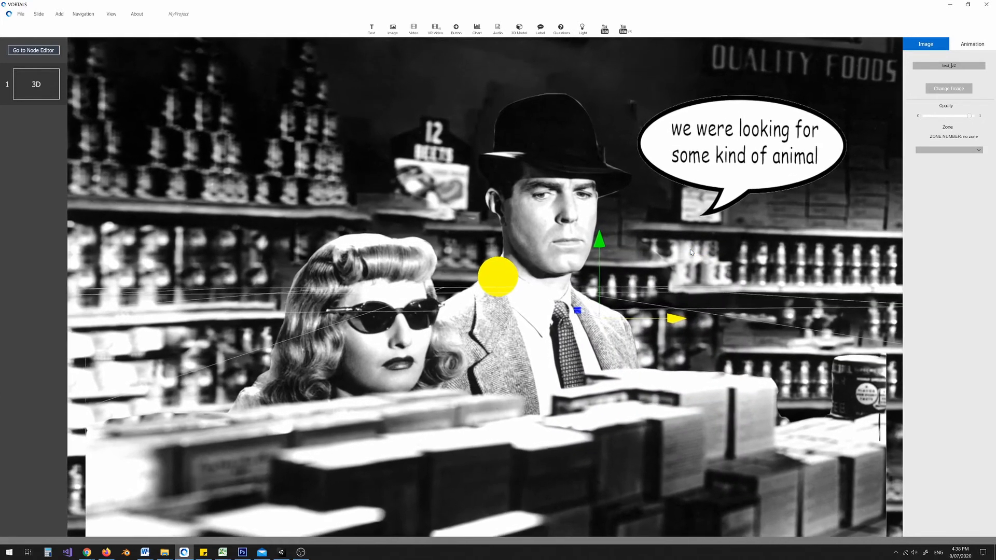
Examine the depth spacing of the store scene's layers and the camera path from outside the camera view
{"action": "scroll", "coordinate": [691, 252], "scroll_direction": "down", "scroll_amount": 5}
{"action": "scroll", "coordinate": [563, 266], "scroll_direction": "up", "scroll_amount": 3}
{"action": "scroll", "coordinate": [564, 265], "scroll_direction": "down", "scroll_amount": 3}
{"action": "middle_click_drag", "start_coordinate": [563, 266], "coordinate": [478, 299]}
{"action": "scroll", "coordinate": [530, 316], "scroll_direction": "up", "scroll_amount": 5}
{"action": "scroll", "coordinate": [529, 316], "scroll_direction": "down", "scroll_amount": 2}
{"action": "scroll", "coordinate": [530, 316], "scroll_direction": "down", "scroll_amount": 4}
{"action": "scroll", "coordinate": [424, 300], "scroll_direction": "up", "scroll_amount": 5}
{"action": "scroll", "coordinate": [454, 298], "scroll_direction": "down", "scroll_amount": 4}
{"action": "scroll", "coordinate": [477, 299], "scroll_direction": "up", "scroll_amount": 5}
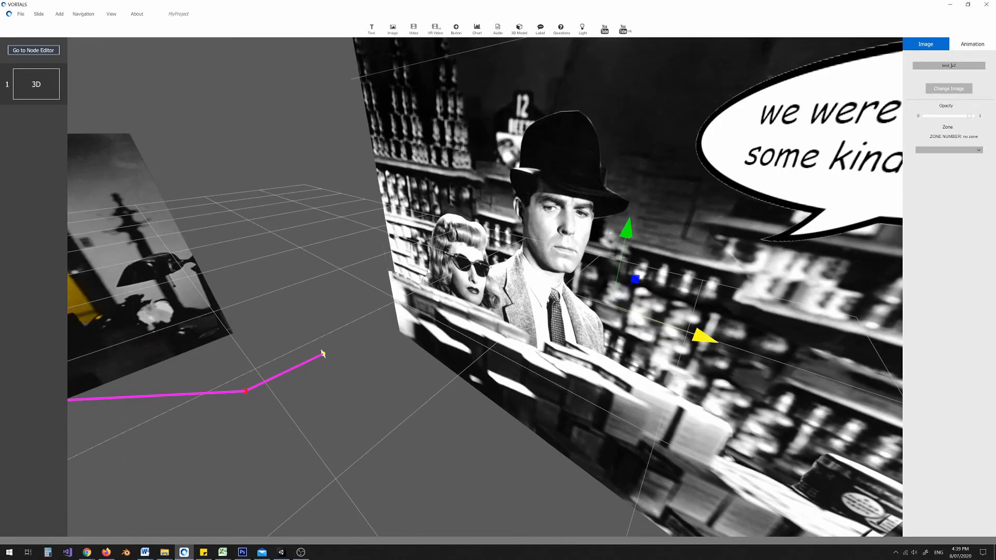
{"action": "scroll", "coordinate": [430, 272], "scroll_direction": "down", "scroll_amount": 2}
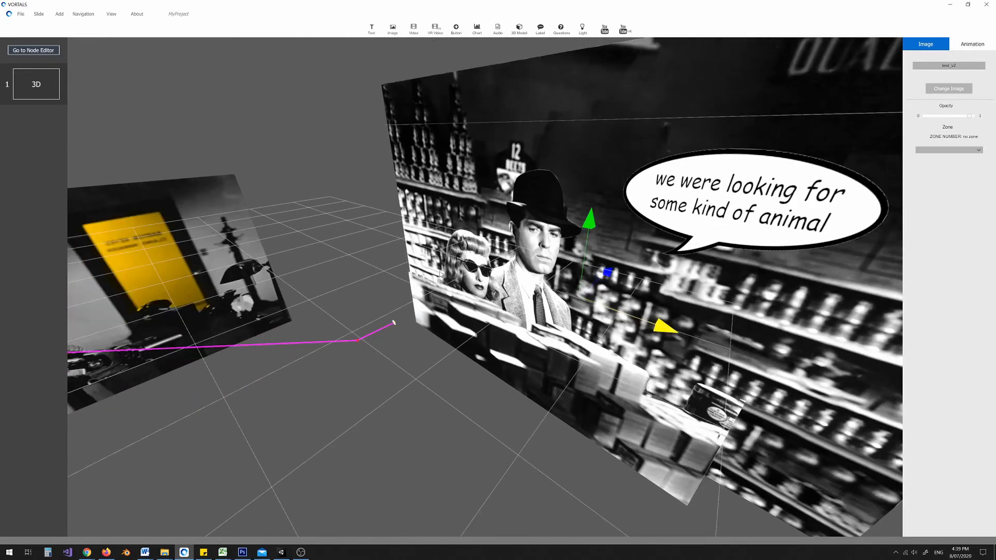
{"action": "middle_click_drag", "start_coordinate": [515, 283], "coordinate": [537, 285]}
{"action": "scroll", "coordinate": [536, 285], "scroll_direction": "down", "scroll_amount": 2}
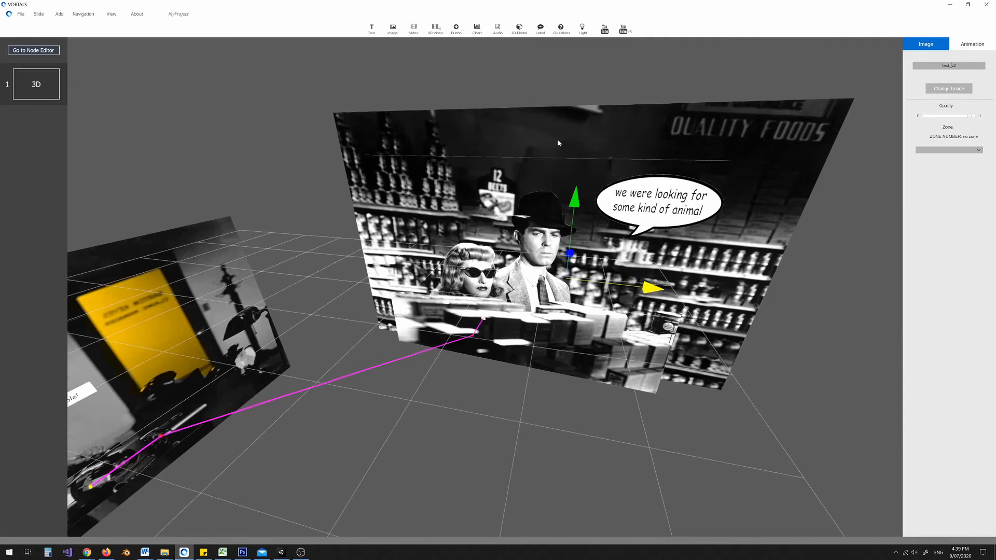
Add a button that opens a slide, using kangarooButton.jpg as its image
{"action": "left_click", "coordinate": [457, 30]}
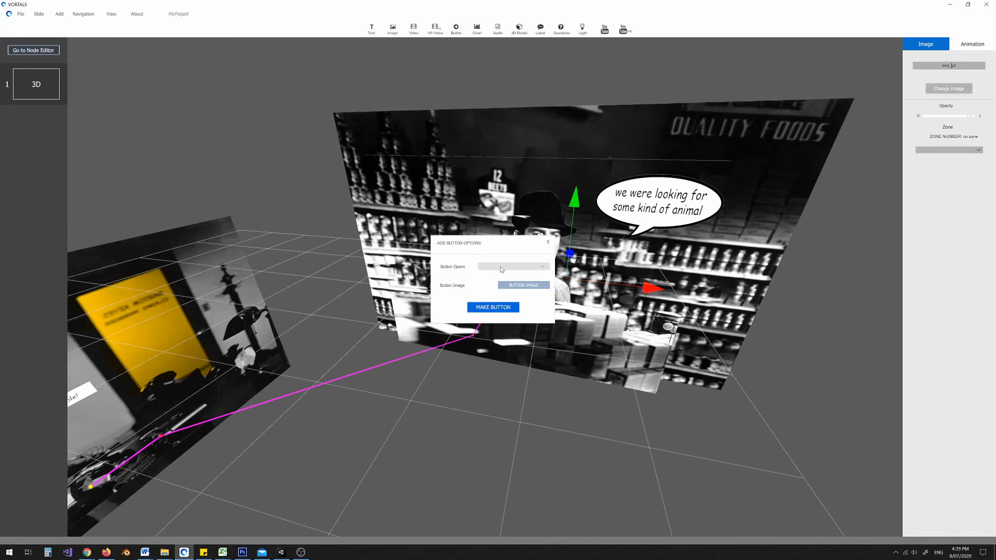
{"action": "left_click", "coordinate": [492, 267]}
{"action": "left_click", "coordinate": [493, 288]}
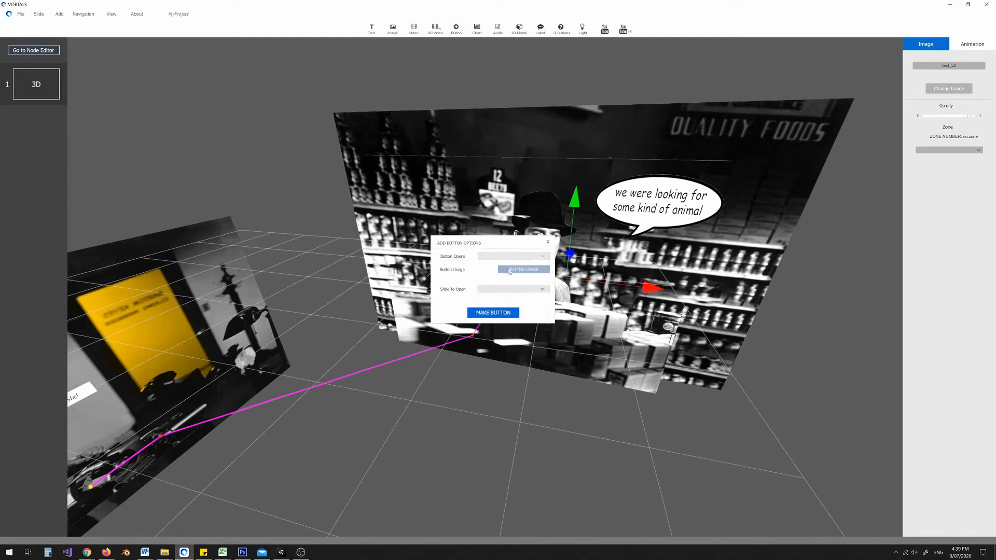
{"action": "left_click", "coordinate": [513, 270]}
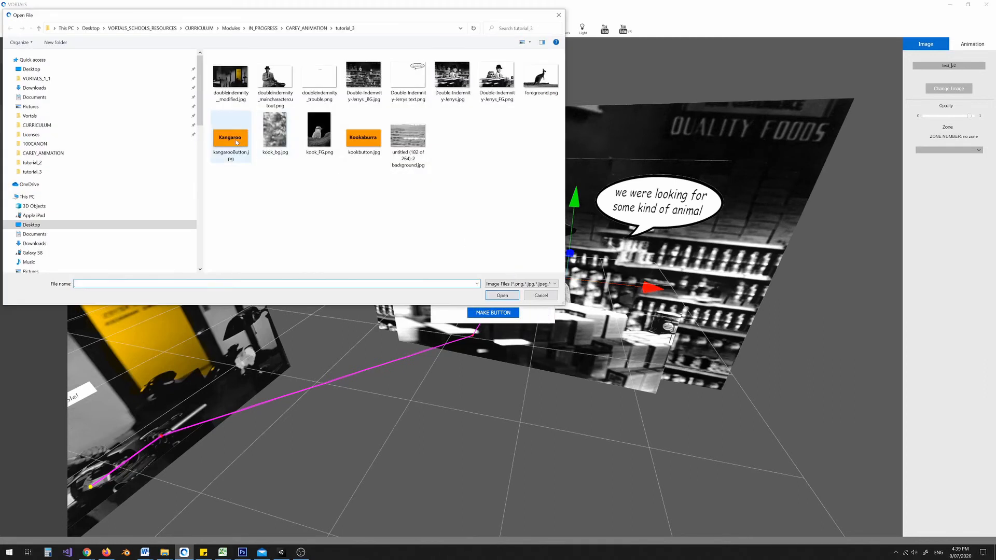
{"action": "left_click", "coordinate": [232, 140]}
{"action": "left_click", "coordinate": [502, 299]}
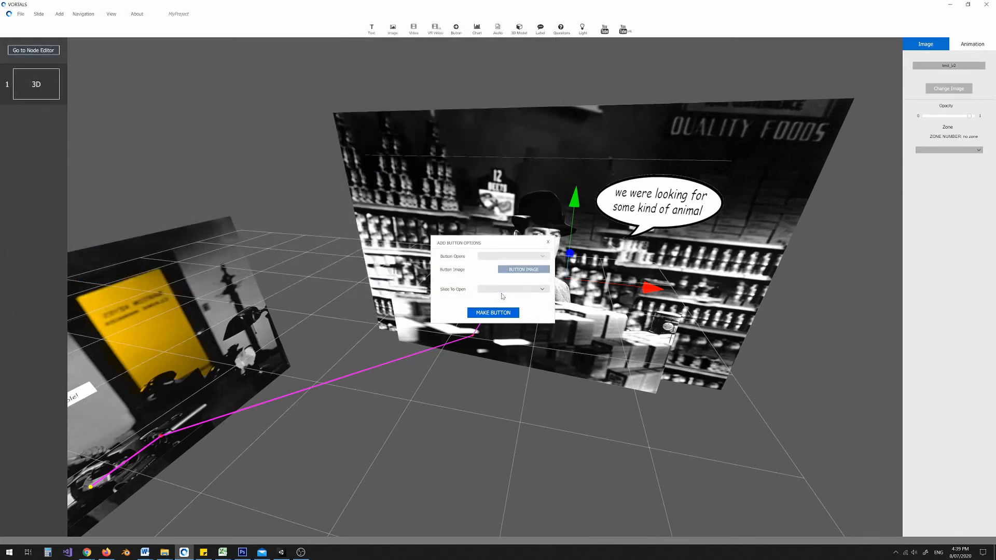
{"action": "left_click", "coordinate": [493, 313]}
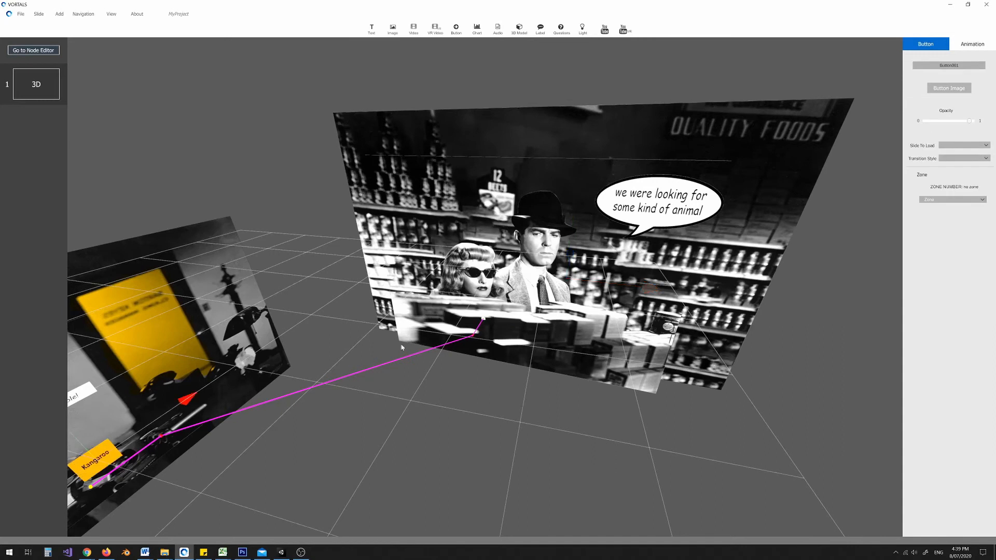
Move the Kangaroo button across to the store scene and rotate it to face the same way as the store images
{"action": "left_click_drag", "start_coordinate": [129, 445], "coordinate": [544, 326]}
{"action": "right_click", "coordinate": [544, 337]}
{"action": "left_click", "coordinate": [565, 364]}
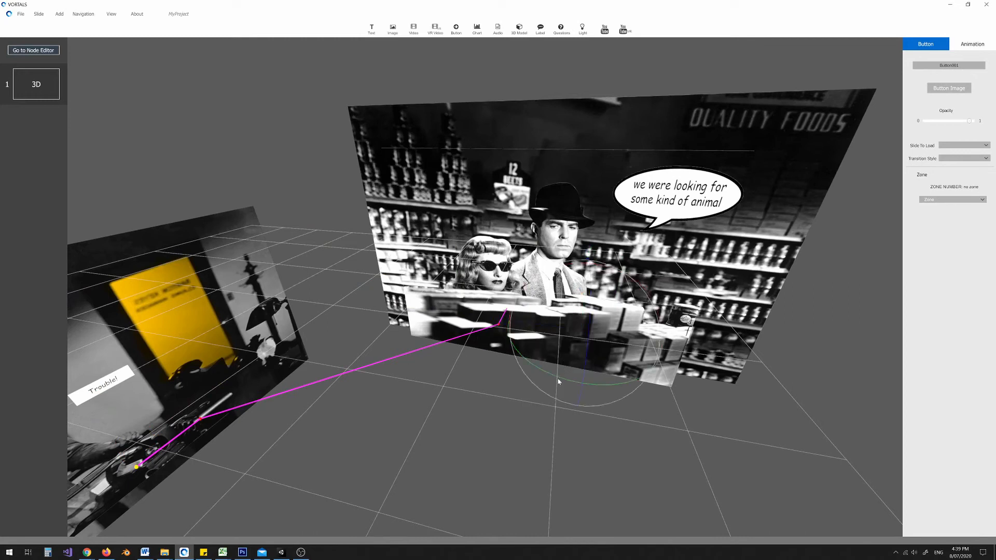
{"action": "middle_click_drag", "start_coordinate": [443, 349], "coordinate": [484, 341]}
{"action": "scroll", "coordinate": [536, 338], "scroll_direction": "up", "scroll_amount": 5}
{"action": "scroll", "coordinate": [537, 338], "scroll_direction": "down", "scroll_amount": 5}
{"action": "right_click", "coordinate": [485, 341]}
{"action": "left_click", "coordinate": [503, 352]}
{"action": "left_click_drag", "start_coordinate": [440, 331], "coordinate": [516, 268]}
{"action": "right_click", "coordinate": [532, 283]}
{"action": "left_click", "coordinate": [548, 305]}
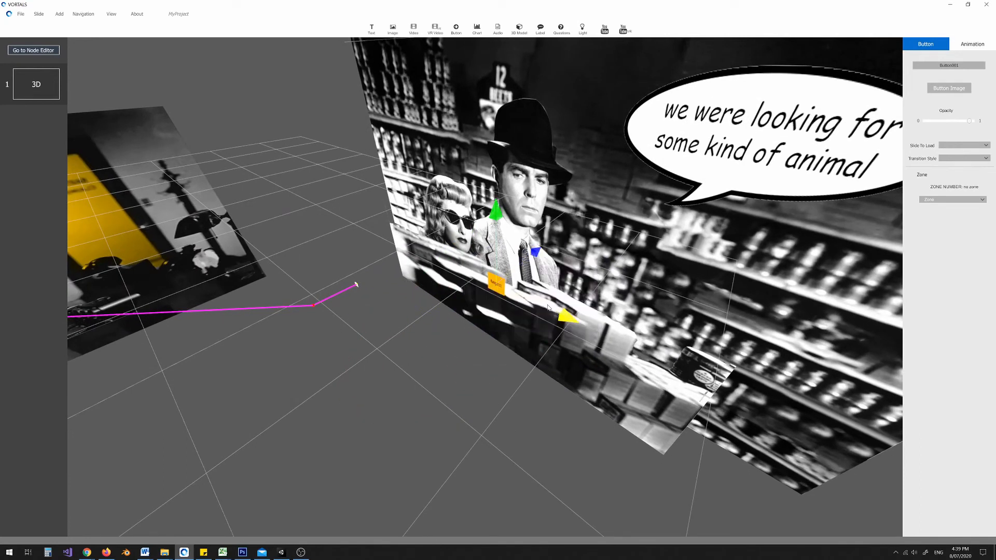
Adjust the Kangaroo button's depth and height so it sits in front of the store's foreground boxes
{"action": "middle_click_drag", "start_coordinate": [885, 469], "coordinate": [531, 315]}
{"action": "left_click_drag", "start_coordinate": [564, 241], "coordinate": [570, 240]}
{"action": "middle_click_drag", "start_coordinate": [569, 240], "coordinate": [509, 285]}
{"action": "right_click", "coordinate": [556, 277]}
{"action": "left_click", "coordinate": [576, 294]}
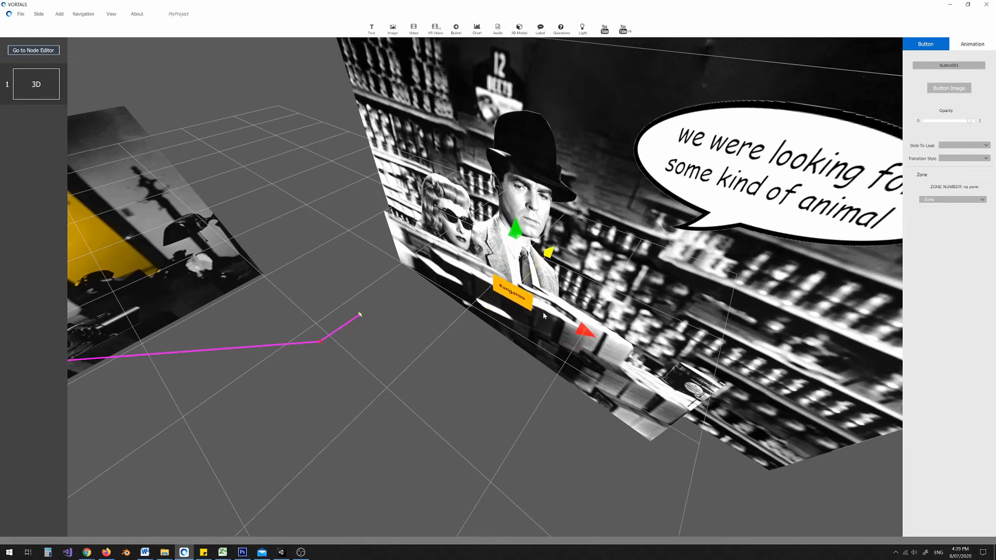
{"action": "middle_click_drag", "start_coordinate": [542, 312], "coordinate": [596, 190]}
{"action": "left_click_drag", "start_coordinate": [596, 190], "coordinate": [591, 249]}
{"action": "left_click_drag", "start_coordinate": [591, 249], "coordinate": [589, 268]}
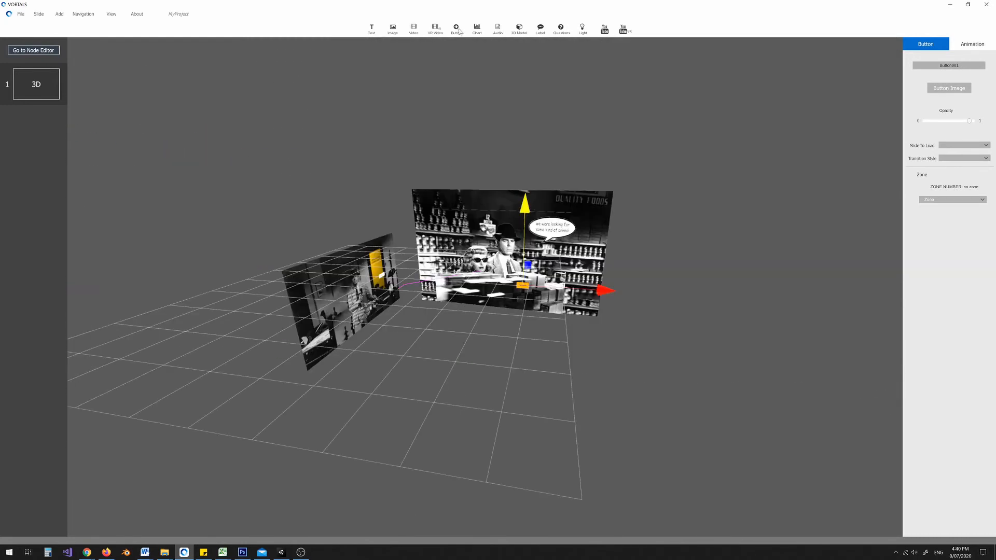
Add a second button that opens a slide, using the Kookaburra button image
{"action": "left_click", "coordinate": [458, 29]}
{"action": "left_click", "coordinate": [499, 257]}
{"action": "left_click", "coordinate": [501, 266]}
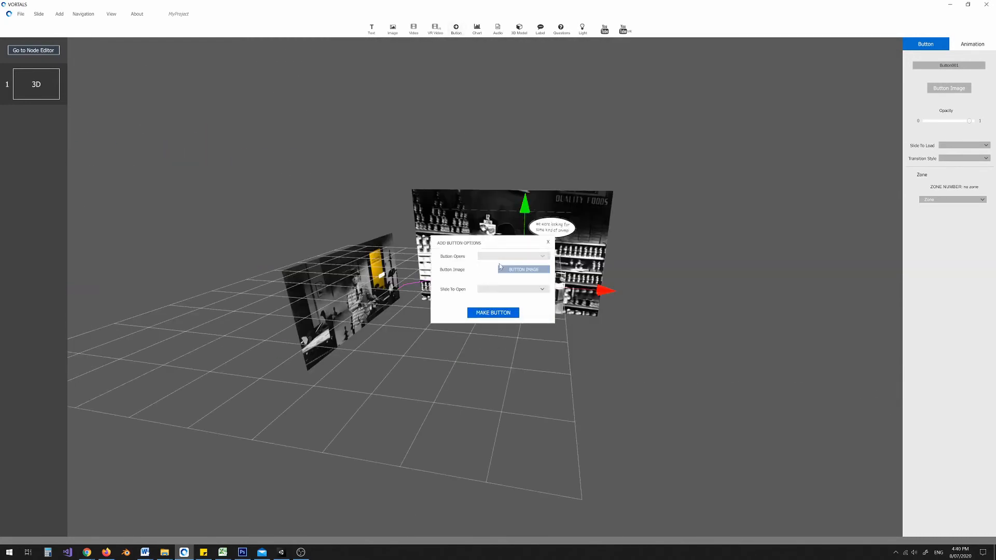
{"action": "left_click", "coordinate": [500, 268]}
{"action": "left_click", "coordinate": [496, 297]}
{"action": "left_click", "coordinate": [491, 313]}
Move the Kookaburra button to the store scene near the Kangaroo button and rotate it to face the same way
{"action": "middle_click_drag", "start_coordinate": [490, 310], "coordinate": [422, 292]}
{"action": "left_click_drag", "start_coordinate": [425, 266], "coordinate": [465, 229]}
{"action": "left_click_drag", "start_coordinate": [372, 247], "coordinate": [492, 272]}
{"action": "scroll", "coordinate": [491, 271], "scroll_direction": "up", "scroll_amount": 5}
{"action": "right_click", "coordinate": [517, 293]}
{"action": "middle_click_drag", "start_coordinate": [492, 272], "coordinate": [558, 264]}
{"action": "left_click", "coordinate": [537, 312]}
{"action": "scroll", "coordinate": [537, 311], "scroll_direction": "down", "scroll_amount": 3}
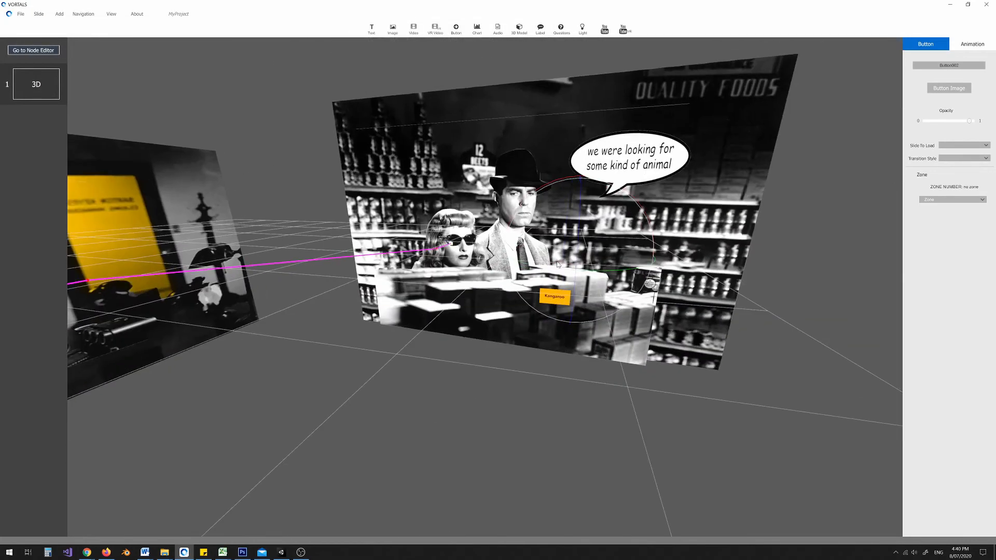
Scale up the Kookaburra button and the Kangaroo button
{"action": "right_click", "coordinate": [624, 280]}
{"action": "left_click", "coordinate": [643, 310]}
{"action": "left_click_drag", "start_coordinate": [658, 258], "coordinate": [795, 276]}
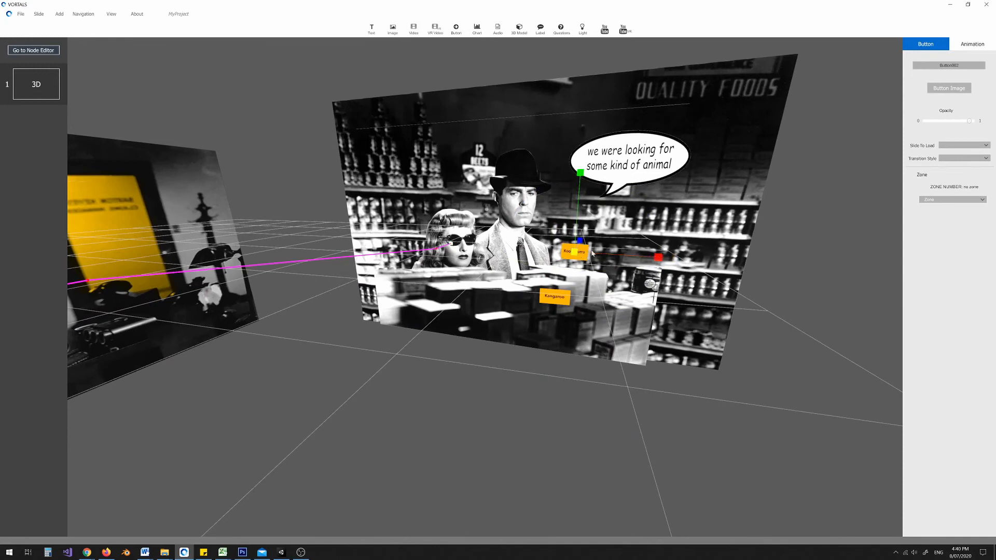
{"action": "left_click", "coordinate": [563, 298]}
{"action": "left_click_drag", "start_coordinate": [554, 298], "coordinate": [570, 294]}
Move the Kookaburra button down and sideways so it sits just above the Kangaroo button
{"action": "left_click", "coordinate": [580, 251]}
{"action": "right_click", "coordinate": [624, 244]}
{"action": "left_click", "coordinate": [637, 254]}
{"action": "left_click_drag", "start_coordinate": [578, 216], "coordinate": [576, 238]}
{"action": "left_click_drag", "start_coordinate": [660, 280], "coordinate": [638, 279]}
Align the Kookaburra button's depth and height with the Kangaroo button, working from a side view of the store scene
{"action": "middle_click_drag", "start_coordinate": [639, 279], "coordinate": [612, 322]}
{"action": "left_click_drag", "start_coordinate": [553, 298], "coordinate": [570, 269]}
{"action": "right_click", "coordinate": [560, 296]}
{"action": "left_click", "coordinate": [579, 316]}
{"action": "left_click_drag", "start_coordinate": [542, 398], "coordinate": [538, 397]}
{"action": "middle_click_drag", "start_coordinate": [538, 397], "coordinate": [462, 265]}
{"action": "right_click", "coordinate": [461, 258]}
{"action": "left_click", "coordinate": [473, 267]}
{"action": "left_click_drag", "start_coordinate": [528, 256], "coordinate": [539, 254]}
{"action": "left_click_drag", "start_coordinate": [464, 173], "coordinate": [465, 184]}
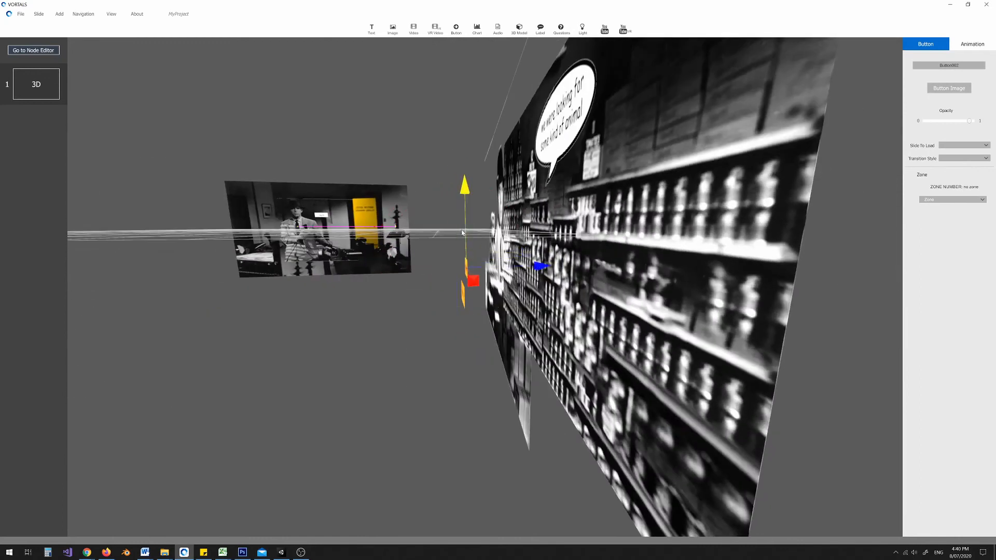
Fine-tune the Kookaburra button's placement so the two buttons stack neatly with a small gap
{"action": "middle_click_drag", "start_coordinate": [465, 280], "coordinate": [543, 262]}
{"action": "scroll", "coordinate": [542, 263], "scroll_direction": "up", "scroll_amount": 2}
{"action": "mouse_move", "coordinate": [619, 248]}
{"action": "left_mouse_down"}
{"action": "mouse_move", "coordinate": [615, 255]}
{"action": "mouse_move", "coordinate": [661, 251]}
{"action": "mouse_move", "coordinate": [620, 244]}
{"action": "left_mouse_up"}
{"action": "right_click", "coordinate": [746, 215]}
{"action": "left_click", "coordinate": [758, 225]}
{"action": "right_click", "coordinate": [639, 187]}
{"action": "left_click", "coordinate": [653, 215]}
{"action": "right_click", "coordinate": [622, 125]}
{"action": "left_click", "coordinate": [635, 134]}
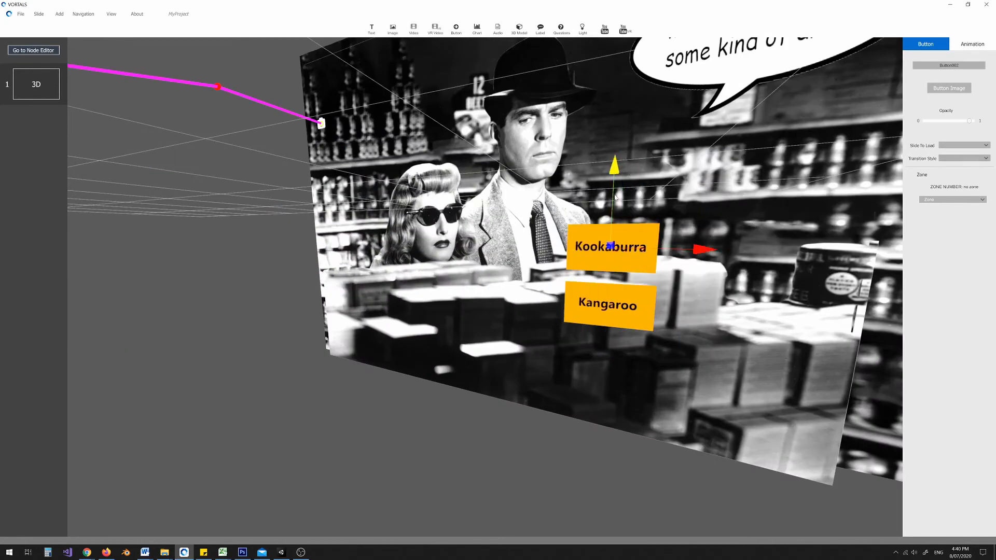
{"action": "left_click_drag", "start_coordinate": [617, 195], "coordinate": [624, 199]}
{"action": "right_click", "coordinate": [624, 130]}
{"action": "left_click", "coordinate": [638, 158]}
{"action": "left_click_drag", "start_coordinate": [611, 249], "coordinate": [620, 246]}
Push the Kookaburra and Kangaroo buttons back in depth, closer to the store's foreground boxes
{"action": "middle_click_drag", "start_coordinate": [620, 247], "coordinate": [524, 220]}
{"action": "right_click", "coordinate": [563, 197]}
{"action": "left_click", "coordinate": [576, 206]}
{"action": "left_click_drag", "start_coordinate": [571, 307], "coordinate": [596, 292]}
{"action": "left_click", "coordinate": [520, 381]}
{"action": "left_click_drag", "start_coordinate": [565, 349], "coordinate": [589, 336]}
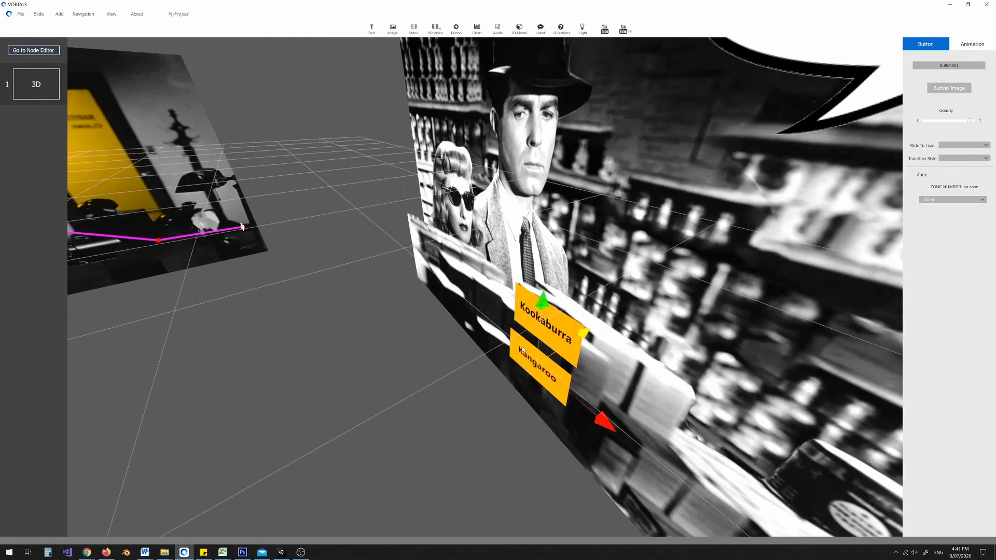
Check the placement of the Kookaburra and Kangaroo buttons through the camera view and from outside it
{"action": "middle_click_drag", "start_coordinate": [556, 346], "coordinate": [588, 339]}
{"action": "scroll", "coordinate": [589, 338], "scroll_direction": "down", "scroll_amount": 5}
{"action": "left_click", "coordinate": [478, 274]}
{"action": "left_click", "coordinate": [948, 120]}
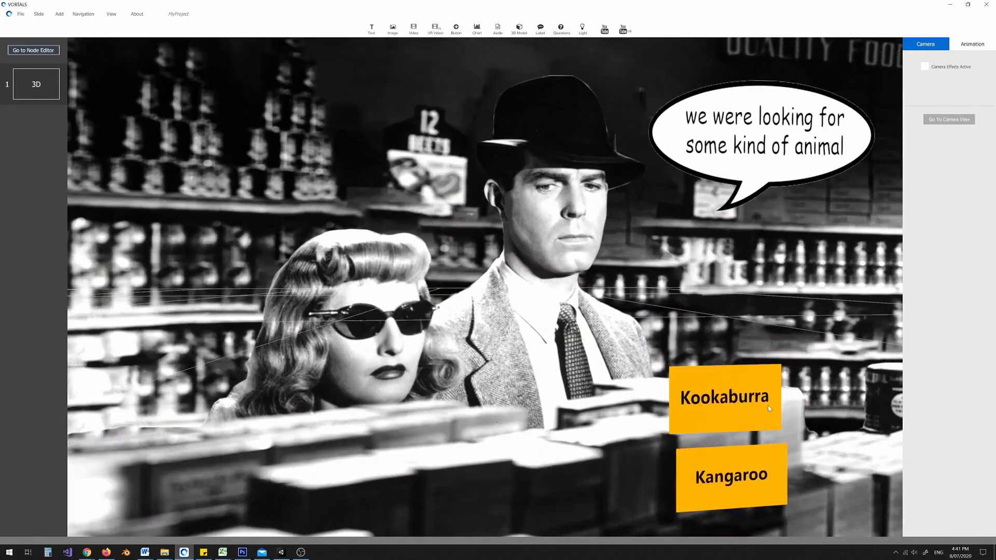
{"action": "scroll", "coordinate": [714, 365], "scroll_direction": "down", "scroll_amount": 5}
{"action": "double_click", "coordinate": [548, 356]}
{"action": "scroll", "coordinate": [727, 353], "scroll_direction": "down", "scroll_amount": 5}
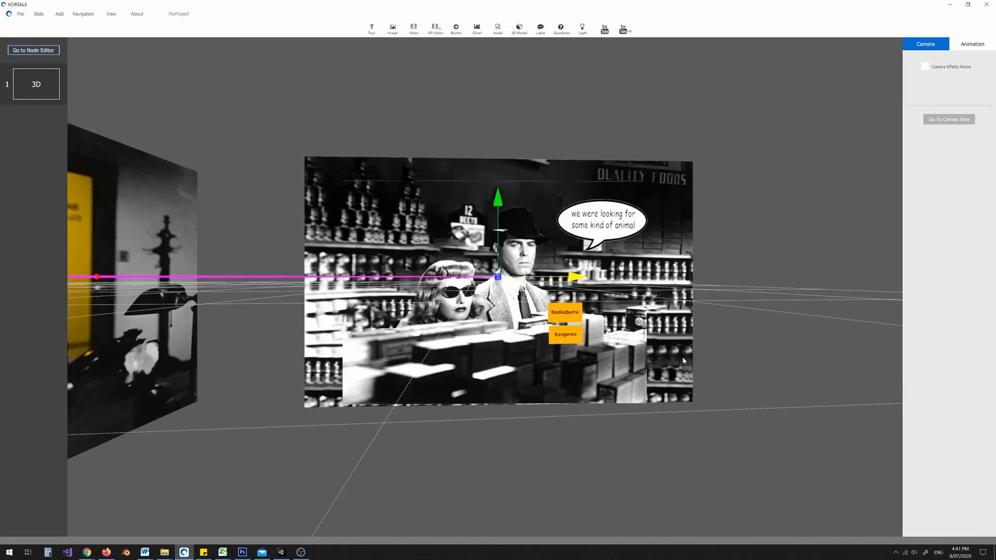
Rename the two buttons as KookaburraButton and KangarooButton to match their images
{"action": "right_click_drag", "start_coordinate": [683, 356], "coordinate": [553, 363]}
{"action": "middle_click_drag", "start_coordinate": [542, 353], "coordinate": [502, 334]}
{"action": "scroll", "coordinate": [502, 334], "scroll_direction": "up", "scroll_amount": 3}
{"action": "scroll", "coordinate": [505, 383], "scroll_direction": "down", "scroll_amount": 2}
{"action": "left_click", "coordinate": [504, 380]}
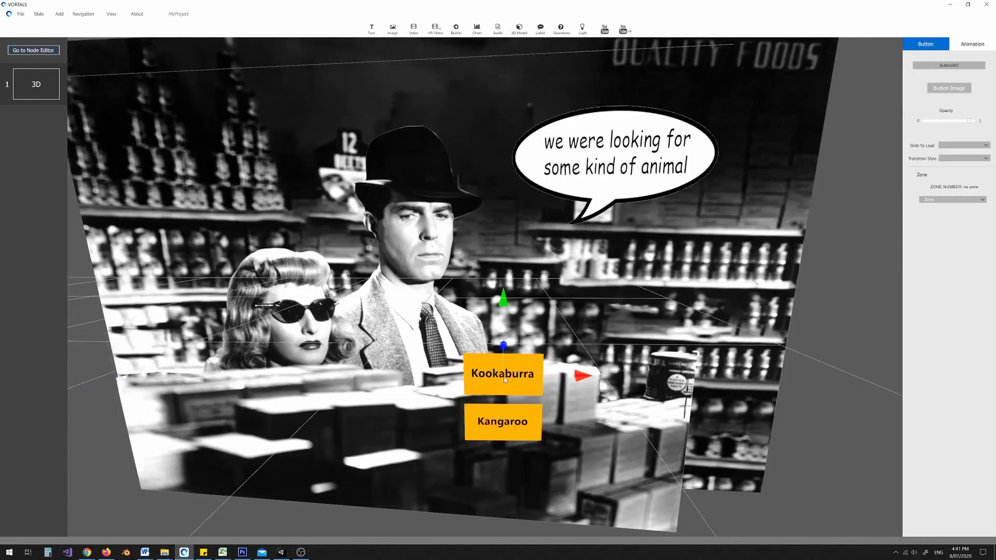
{"action": "left_click", "coordinate": [933, 66]}
{"action": "type", "text": "Kookaburra"}
{"action": "left_click", "coordinate": [506, 434]}
{"action": "left_click_drag", "start_coordinate": [967, 68], "coordinate": [918, 67]}
{"action": "type", "text": "Kangaroo"}
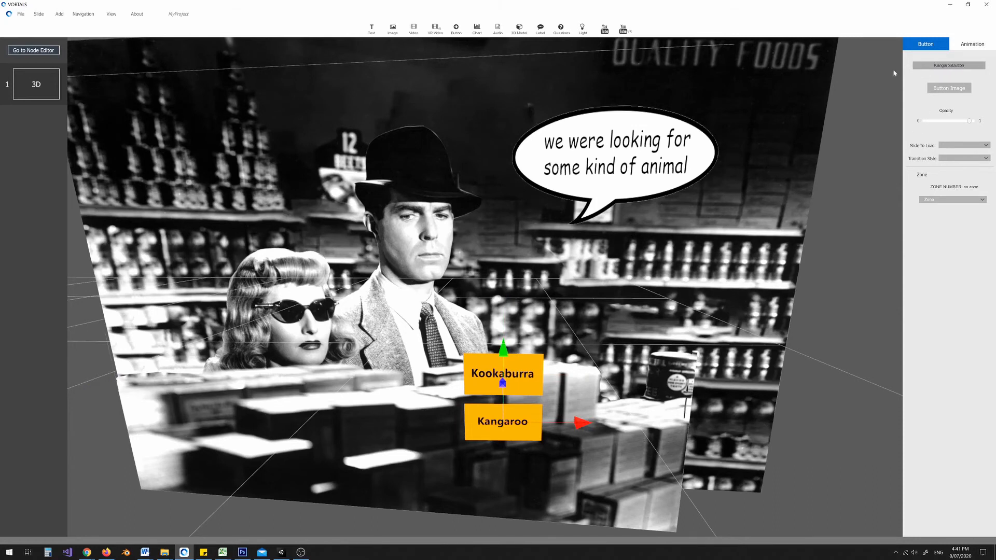
Inspect the store scene with its buttons from outside and preview the camera animation through the camera view
{"action": "scroll", "coordinate": [682, 297], "scroll_direction": "down", "scroll_amount": 3}
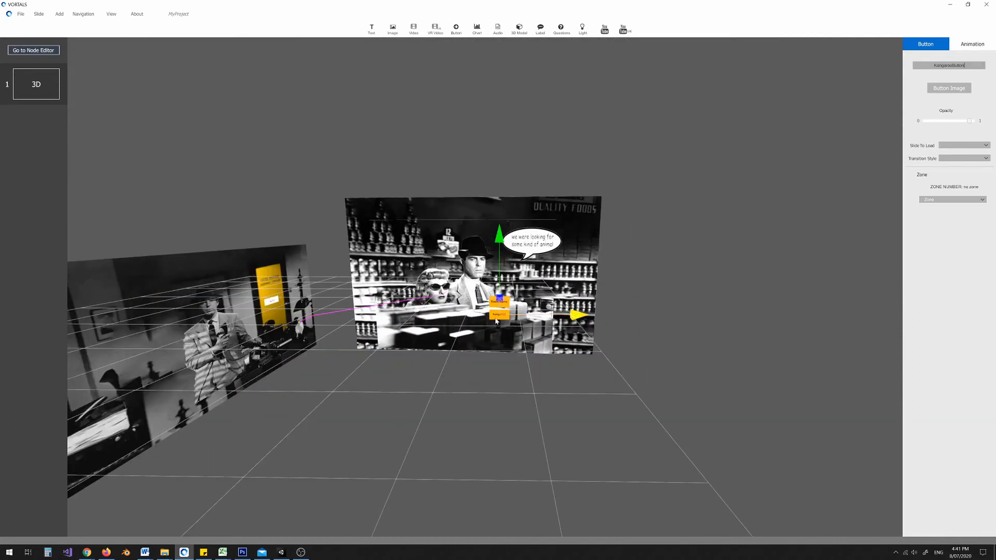
{"action": "scroll", "coordinate": [493, 294], "scroll_direction": "up", "scroll_amount": 2}
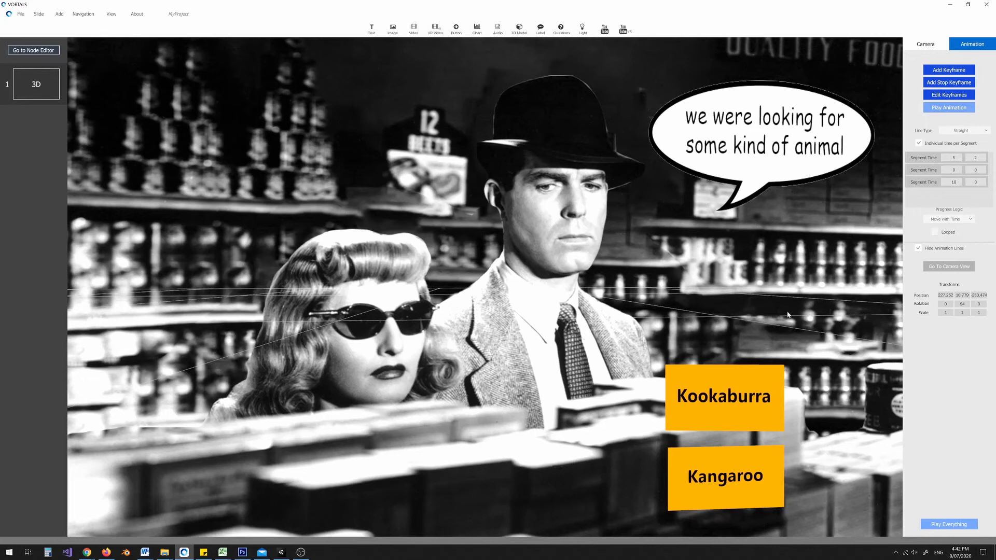
{"action": "scroll", "coordinate": [788, 315], "scroll_direction": "down", "scroll_amount": 5}
{"action": "middle_click_drag", "start_coordinate": [778, 252], "coordinate": [629, 315]}
{"action": "middle_click_drag", "start_coordinate": [492, 315], "coordinate": [769, 259]}
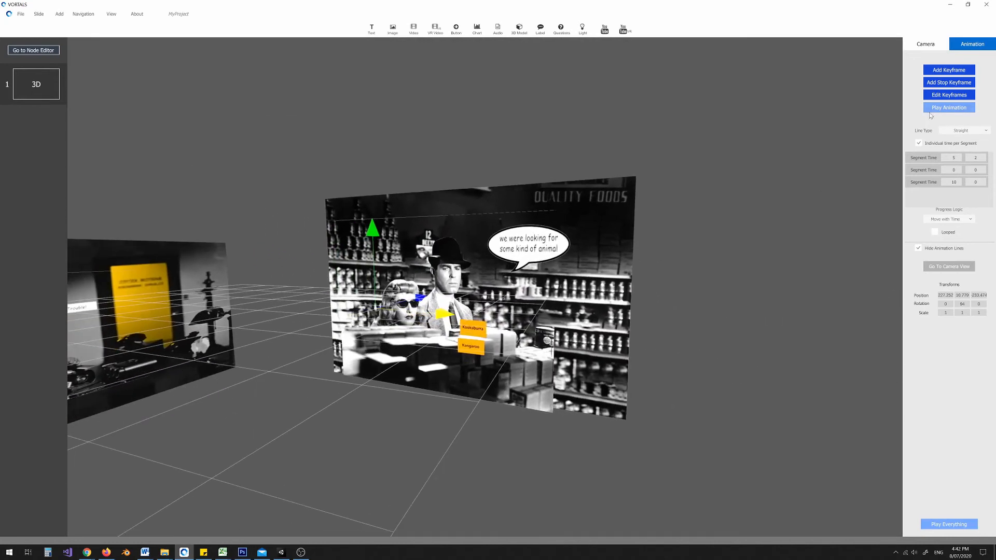
{"action": "left_click", "coordinate": [943, 268]}
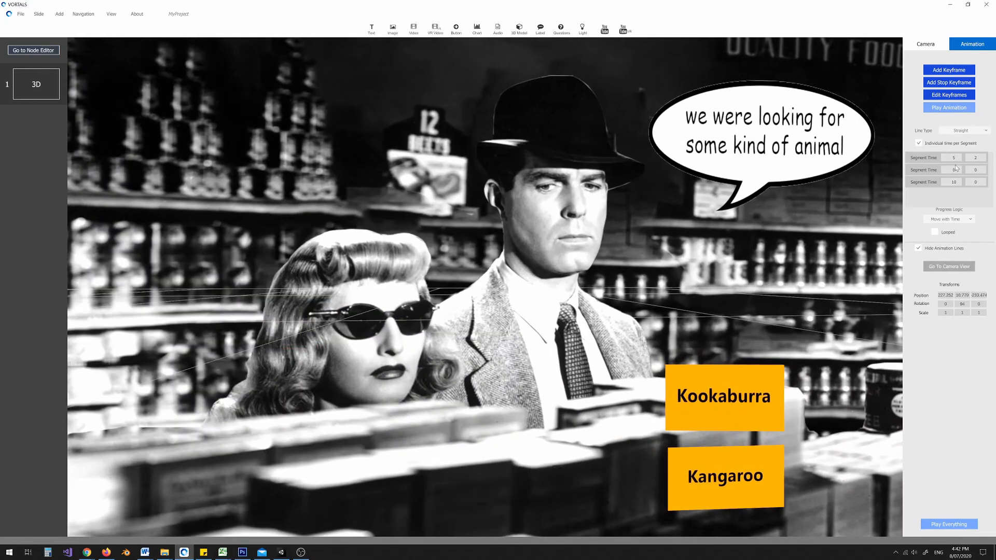
{"action": "left_click", "coordinate": [948, 108]}
{"action": "scroll", "coordinate": [599, 120], "scroll_direction": "down", "scroll_amount": 5}
Add a second 3D slide in the node editor and link the KangarooButton output to it
{"action": "left_click", "coordinate": [46, 51]}
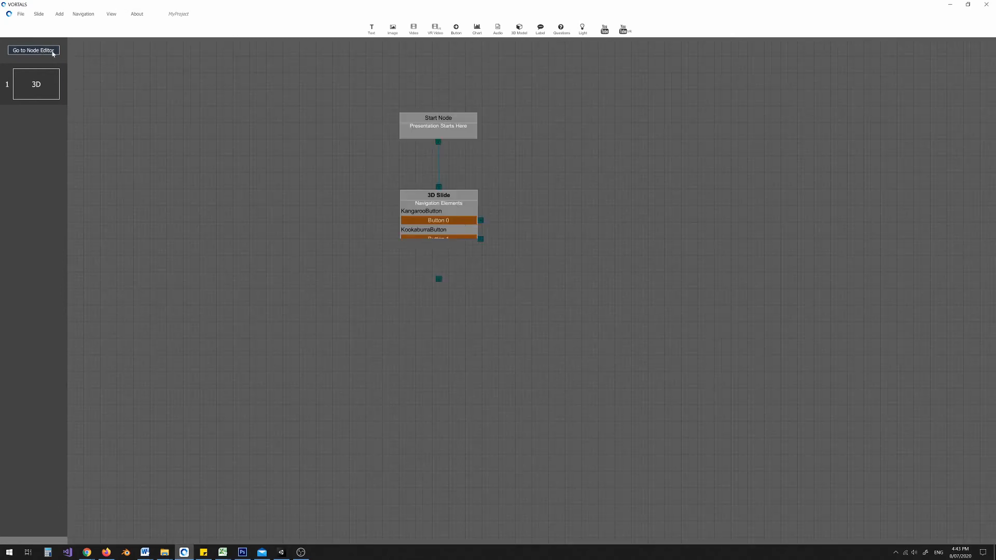
{"action": "left_click_drag", "start_coordinate": [440, 203], "coordinate": [439, 203]}
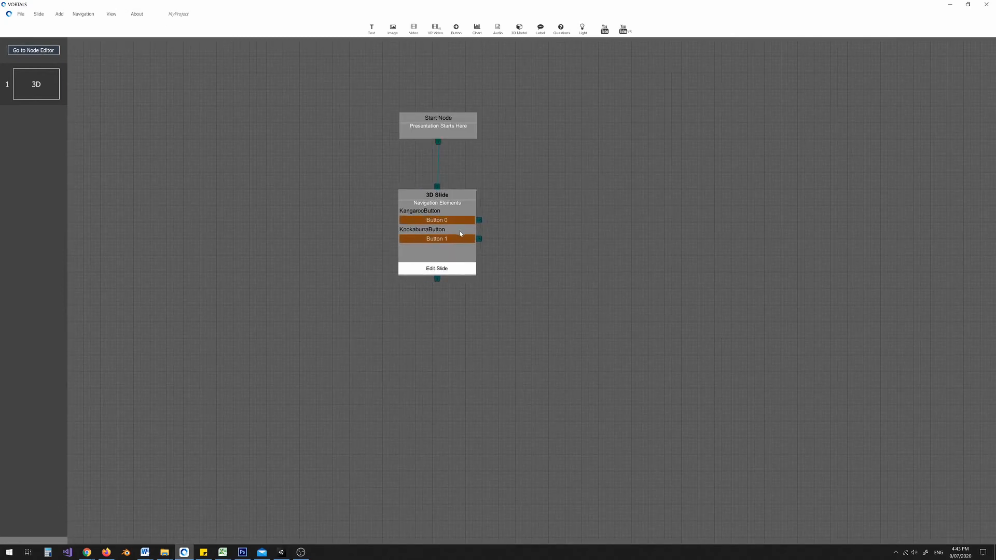
{"action": "middle_click_drag", "start_coordinate": [593, 209], "coordinate": [525, 207]}
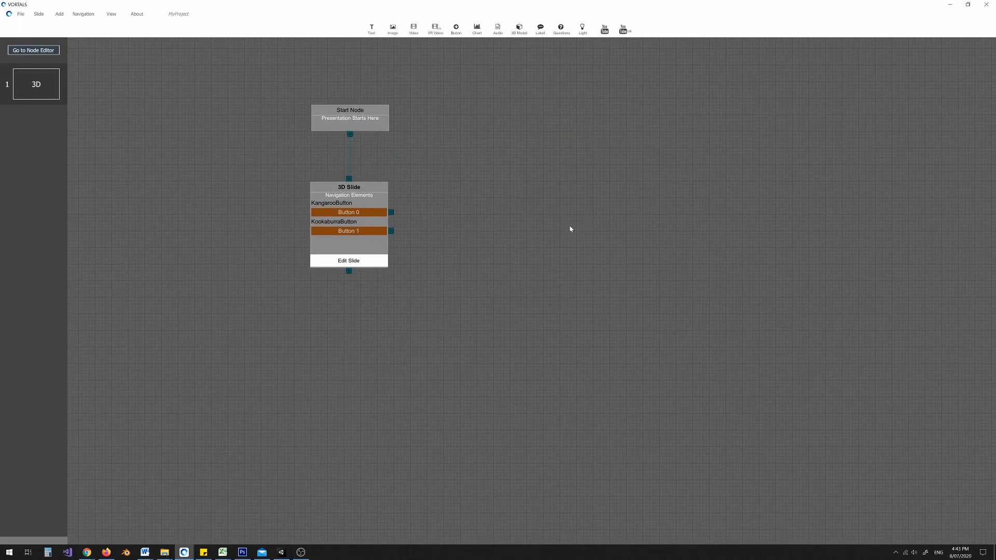
{"action": "right_click", "coordinate": [549, 228]}
{"action": "left_click", "coordinate": [564, 231]}
{"action": "left_click_drag", "start_coordinate": [573, 231], "coordinate": [549, 253]}
{"action": "left_click_drag", "start_coordinate": [392, 213], "coordinate": [505, 231]}
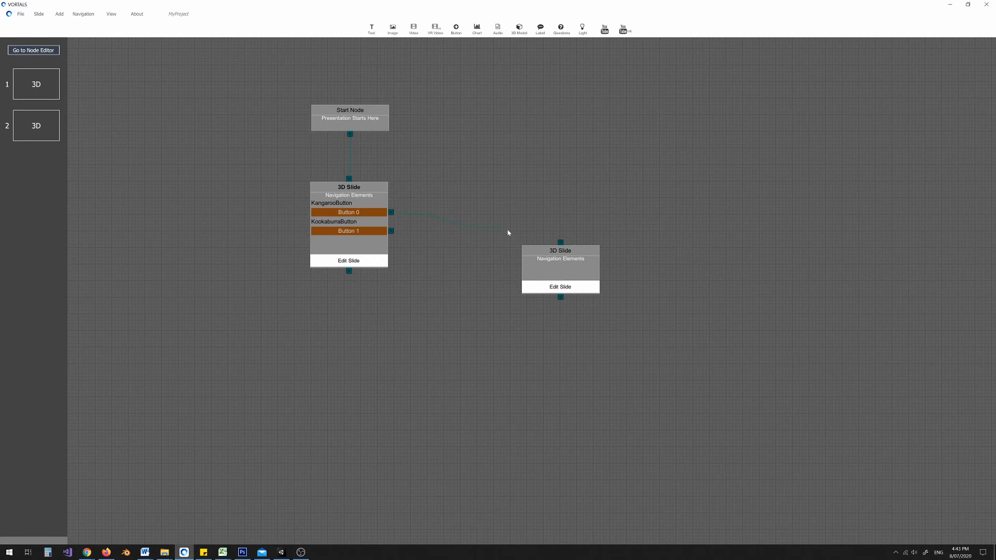
Add a third 3D slide, link the KookaburraButton output to it, and space the two new slide nodes apart
{"action": "right_click", "coordinate": [434, 285]}
{"action": "left_click", "coordinate": [445, 289]}
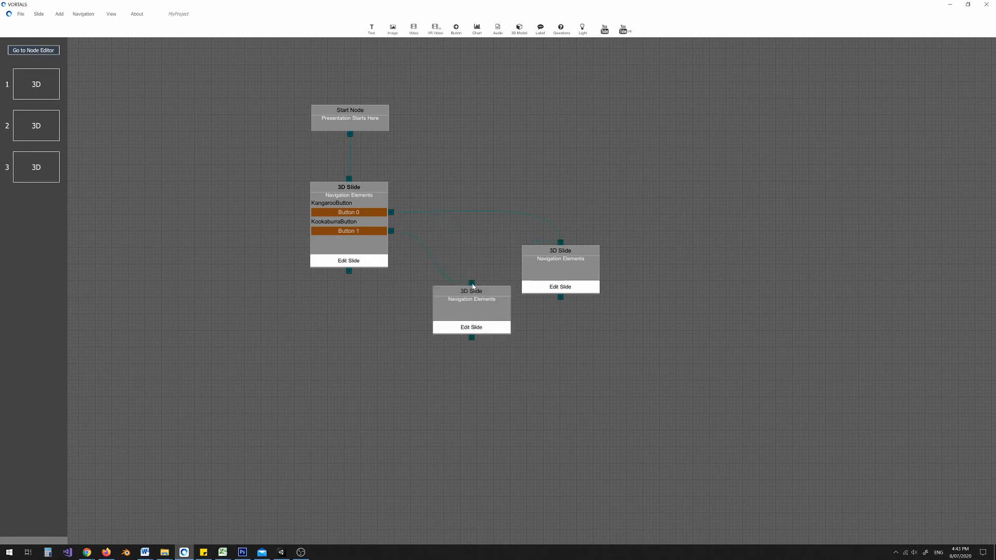
{"action": "left_click_drag", "start_coordinate": [557, 254], "coordinate": [593, 253]}
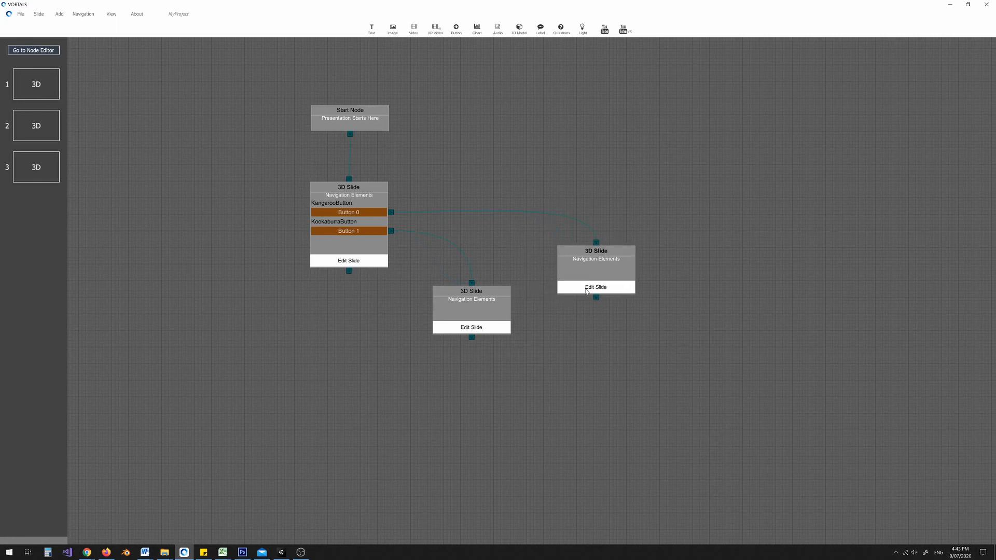
Open the slide linked to KangarooButton and import foreground.png and untitled (182 of 264)-2 background.jpg into it
{"action": "left_click", "coordinate": [586, 291]}
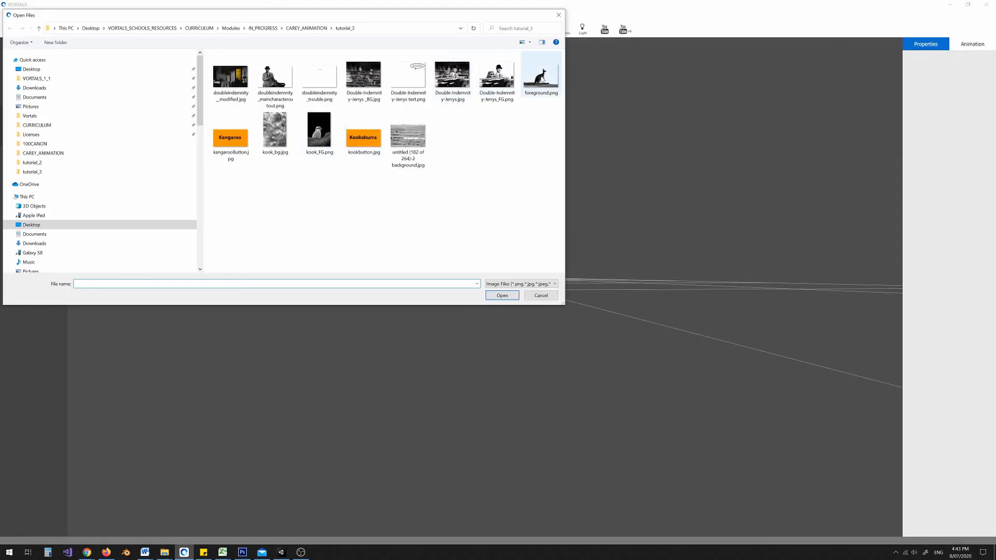
{"action": "left_click", "coordinate": [544, 79]}
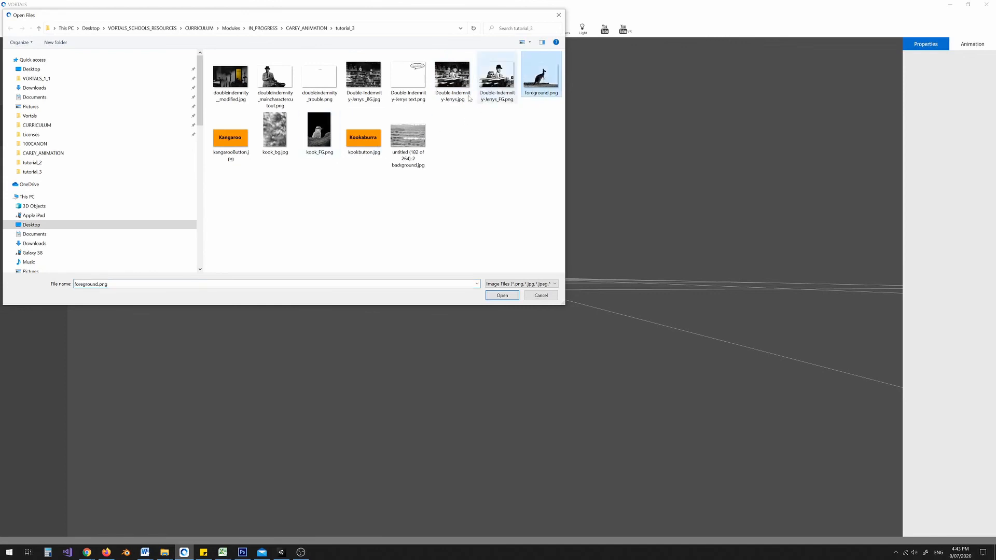
{"action": "left_click", "coordinate": [404, 145], "text": "ctrl"}
{"action": "left_click", "coordinate": [500, 295]}
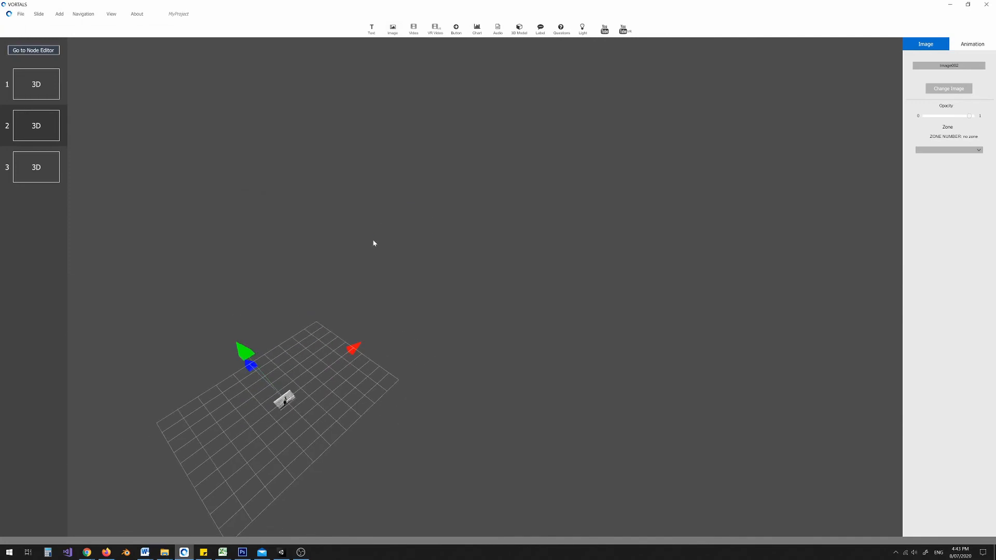
{"action": "right_click", "coordinate": [373, 243]}
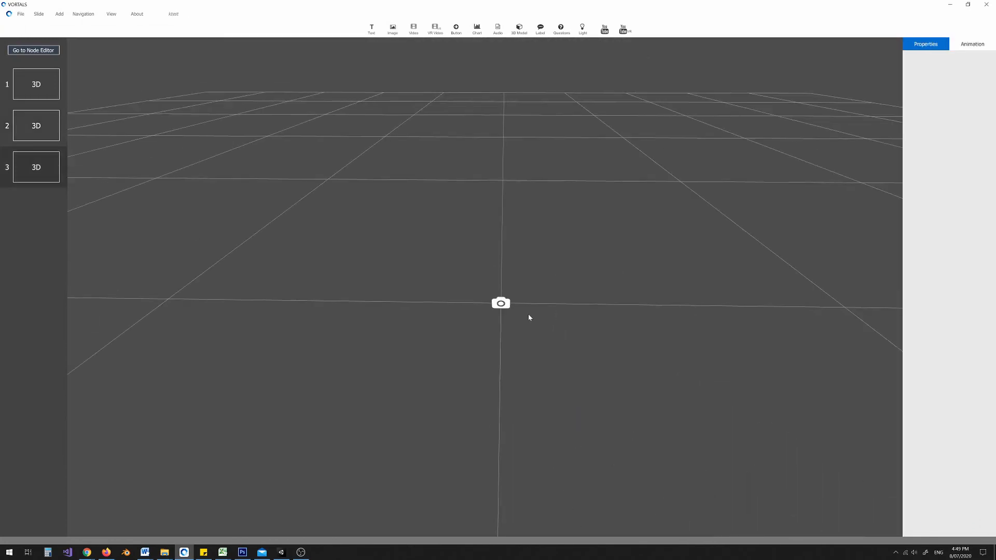
Import the kookaburra images kook_bg.jpg and kook_FG.png into the third slide
{"action": "left_click", "coordinate": [529, 313]}
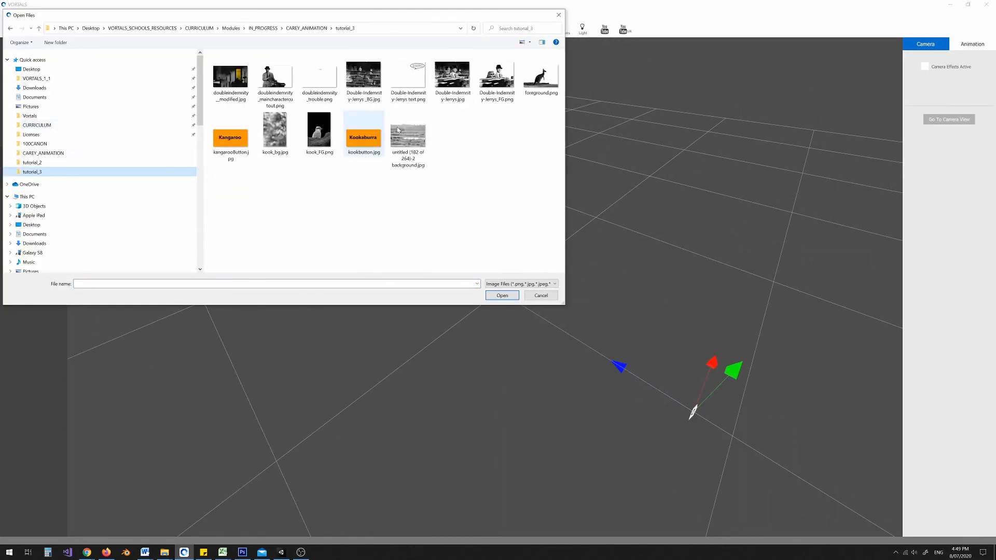
{"action": "double_click", "coordinate": [398, 130]}
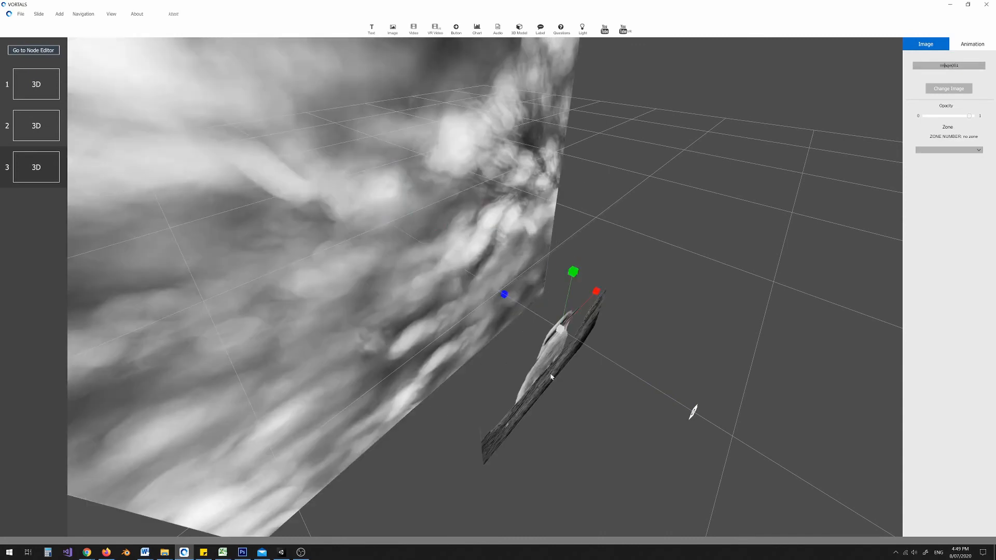
Scale the kookaburra foreground image and raise it so the bird and its branch are framed in the camera view
{"action": "left_click", "coordinate": [693, 412]}
{"action": "left_click", "coordinate": [492, 327]}
{"action": "left_click_drag", "start_coordinate": [498, 205], "coordinate": [507, 182]}
{"action": "left_click_drag", "start_coordinate": [498, 277], "coordinate": [546, 245]}
{"action": "right_click", "coordinate": [546, 246]}
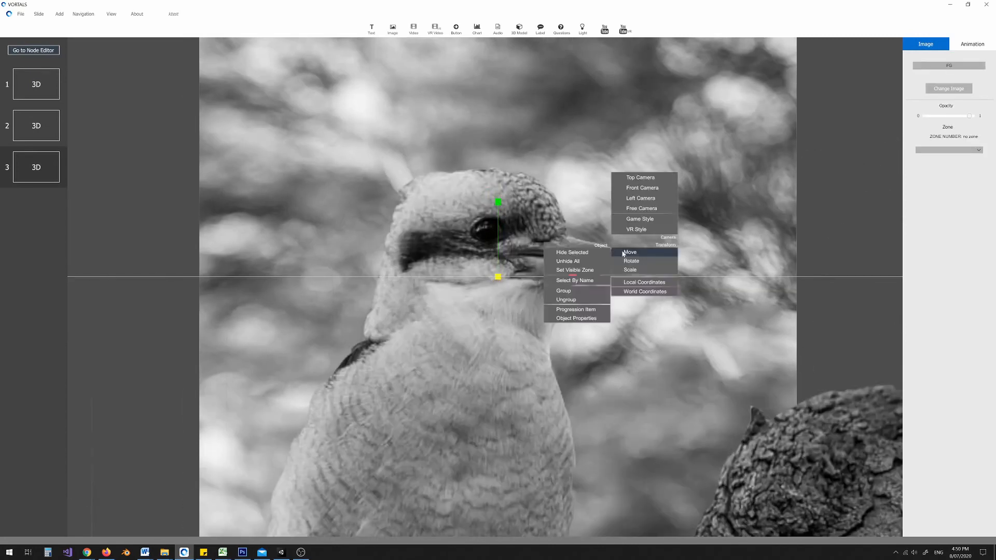
{"action": "left_click", "coordinate": [625, 252]}
{"action": "left_click_drag", "start_coordinate": [498, 202], "coordinate": [497, 86]}
{"action": "left_click_drag", "start_coordinate": [577, 160], "coordinate": [536, 233]}
{"action": "left_click_drag", "start_coordinate": [551, 176], "coordinate": [568, 175]}
Enlarge the blurred background image behind the kookaburra until it fills the camera view
{"action": "right_click", "coordinate": [515, 202]}
{"action": "left_click", "coordinate": [479, 240]}
{"action": "left_click", "coordinate": [473, 252]}
{"action": "left_click_drag", "start_coordinate": [498, 276], "coordinate": [506, 365]}
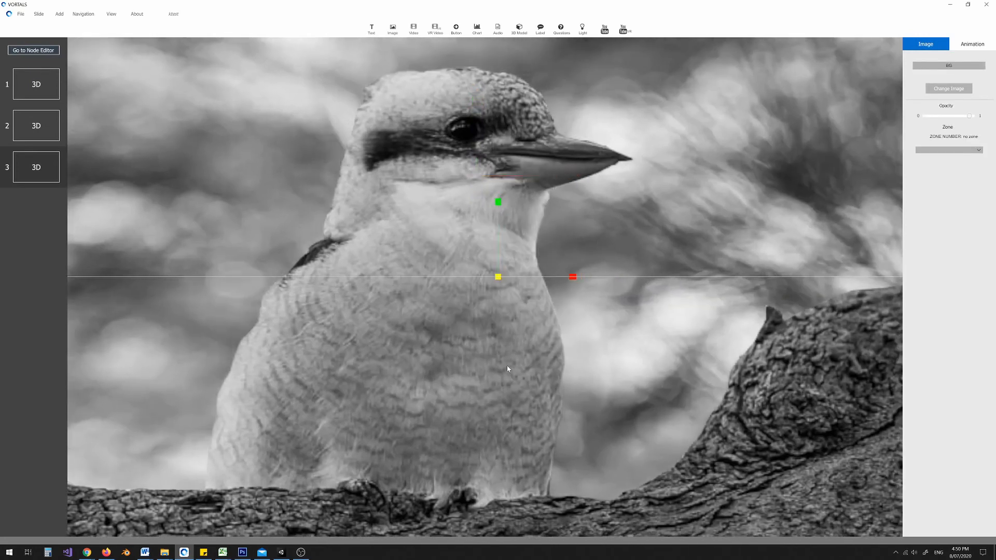
Animate the kookaburra slide's camera with two keyframes that shift it in depth relative to the bird
{"action": "left_click", "coordinate": [565, 317]}
{"action": "right_click", "coordinate": [661, 344]}
{"action": "left_click", "coordinate": [677, 355]}
{"action": "left_click", "coordinate": [972, 44]}
{"action": "left_click_drag", "start_coordinate": [506, 294], "coordinate": [552, 311]}
{"action": "left_click", "coordinate": [949, 69]}
{"action": "left_click", "coordinate": [948, 70]}
{"action": "left_click", "coordinate": [925, 44]}
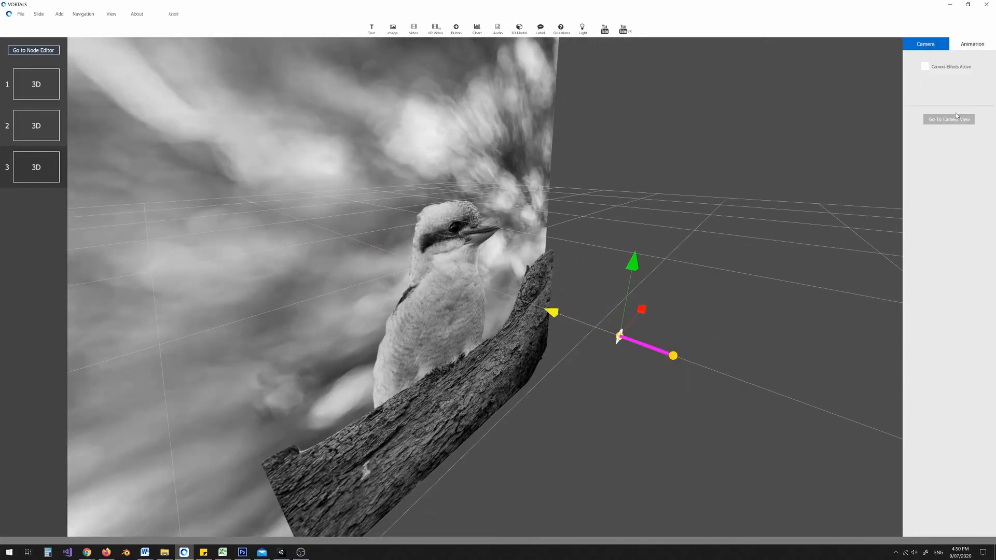
Fine-tune the kookaburra foreground's height and the background's scale from the camera view
{"action": "left_click", "coordinate": [949, 119]}
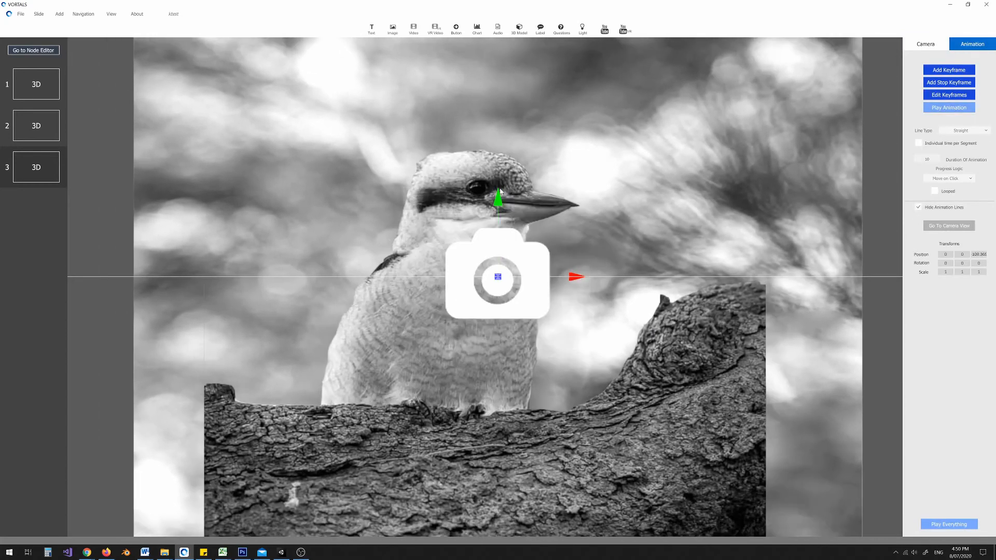
{"action": "left_click", "coordinate": [491, 181]}
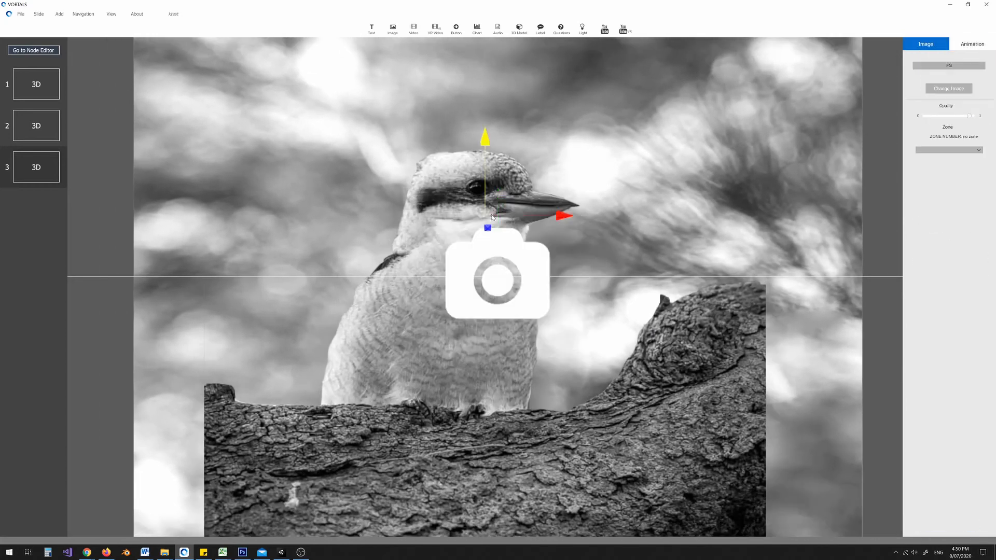
{"action": "left_click", "coordinate": [497, 280]}
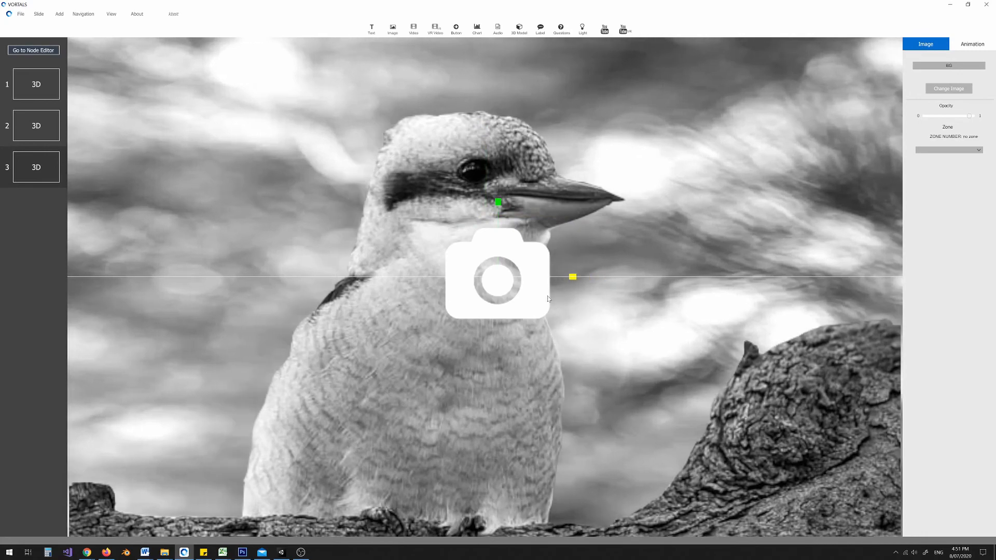
Preview the kookaburra slide's animation and test the Kangaroo button in the running presentation
{"action": "left_click", "coordinate": [972, 44]}
{"action": "left_click", "coordinate": [949, 107]}
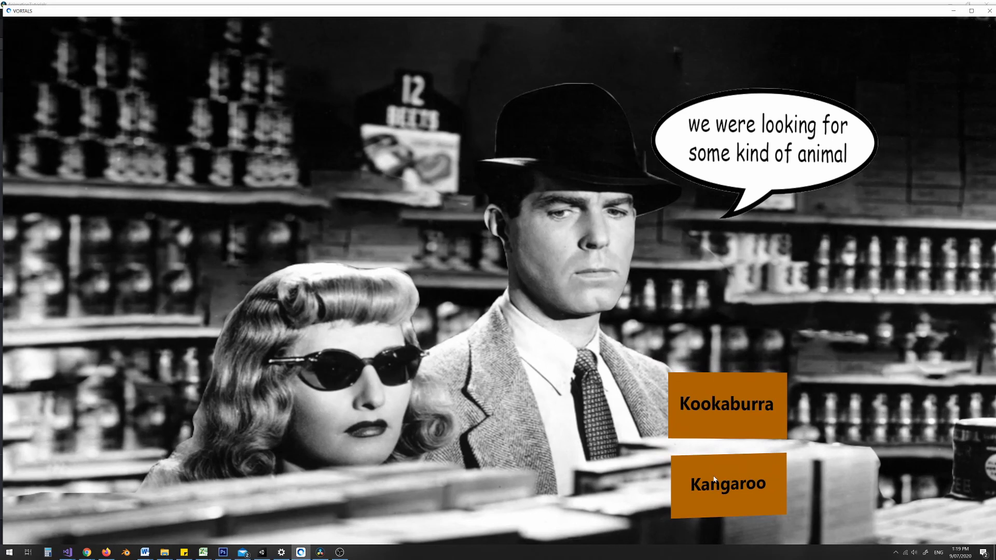
{"action": "left_click", "coordinate": [714, 480]}
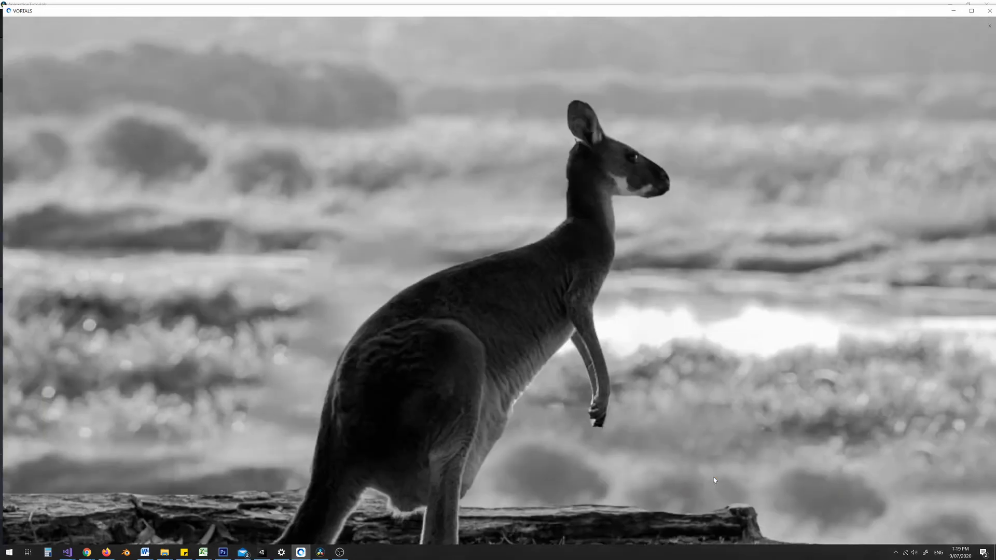